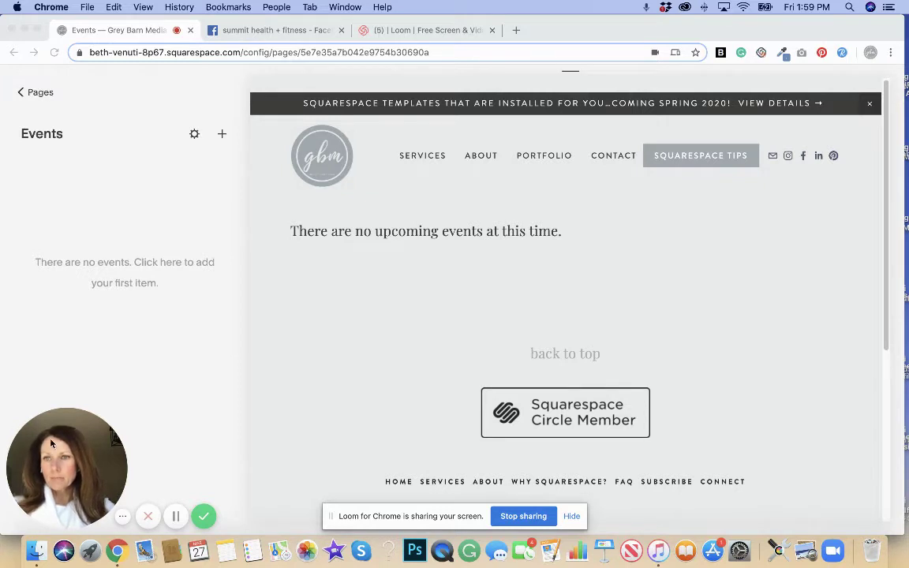
pyautogui.click(22, 425)
pyautogui.click(22, 425)
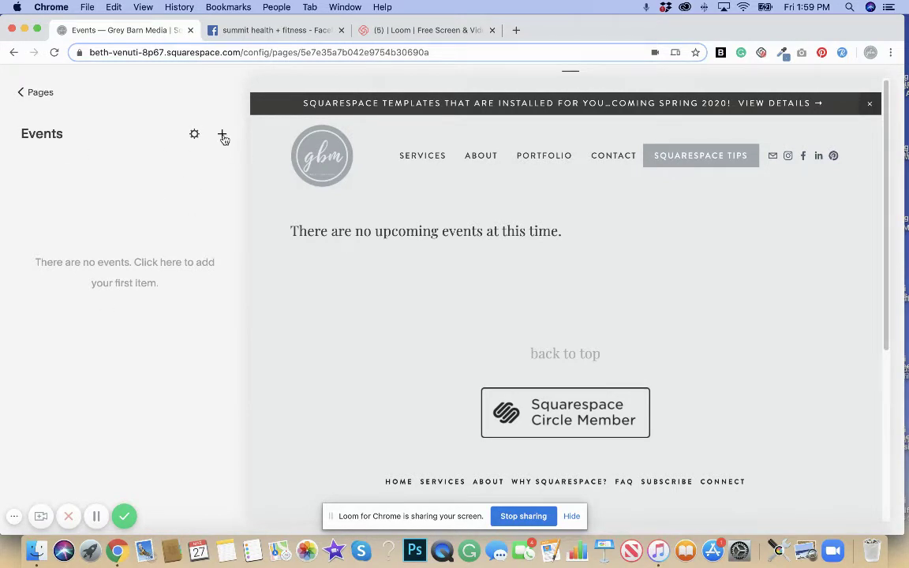
# - Create a new event on the Events page titled "Facebook Live Training"
pyautogui.click(223, 135)
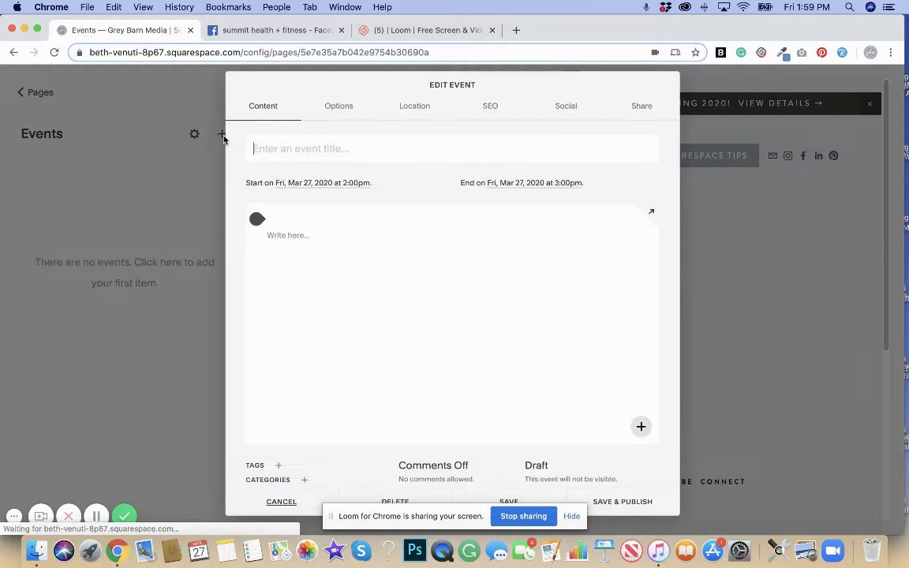
pyautogui.click(291, 148)
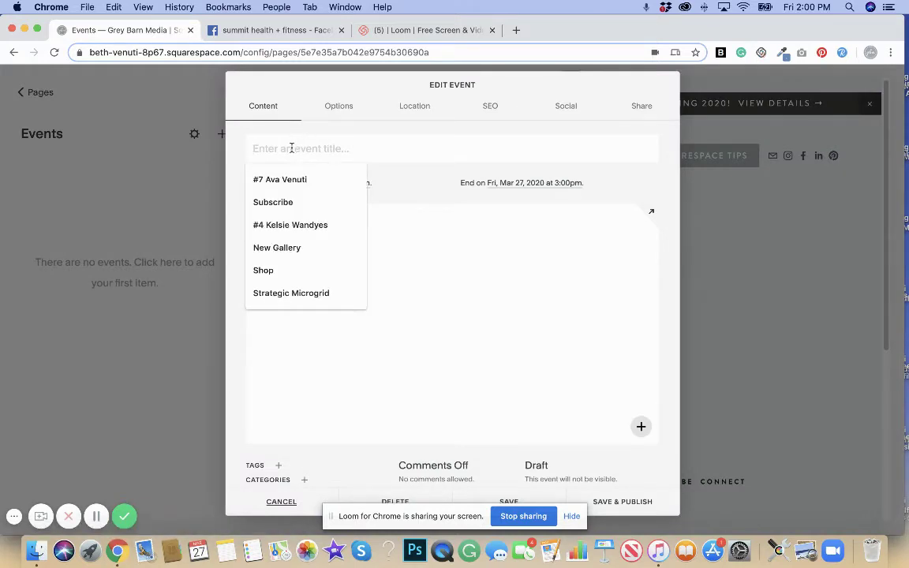
pyautogui.write('Facebook L')
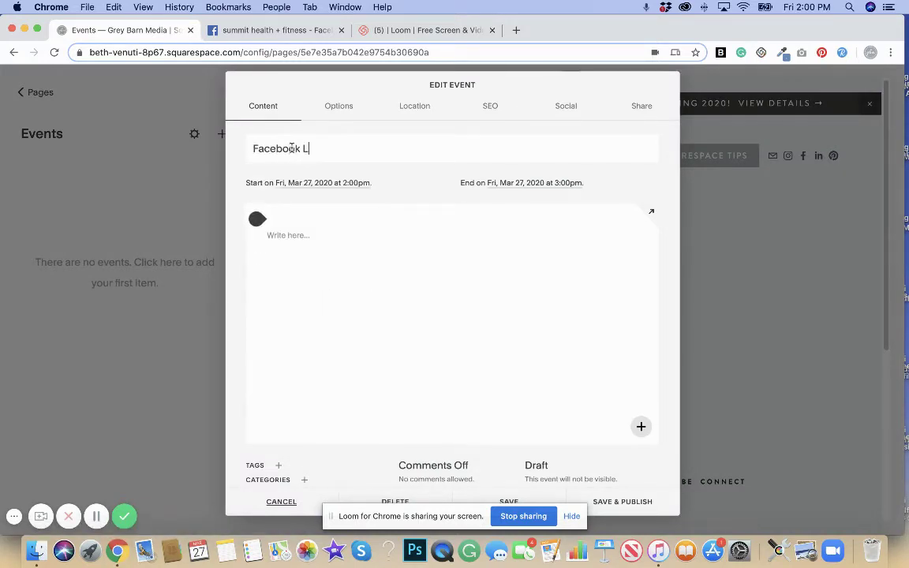
pyautogui.write('ive Training')
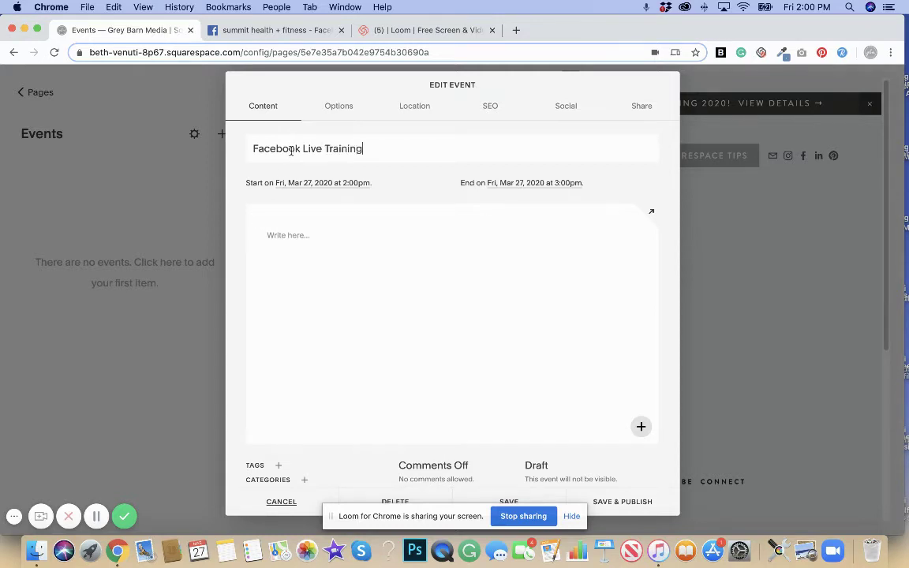
# - Set the event's start to April 1, 2020 at 10:00 AM
pyautogui.click(280, 233)
pyautogui.click(304, 184)
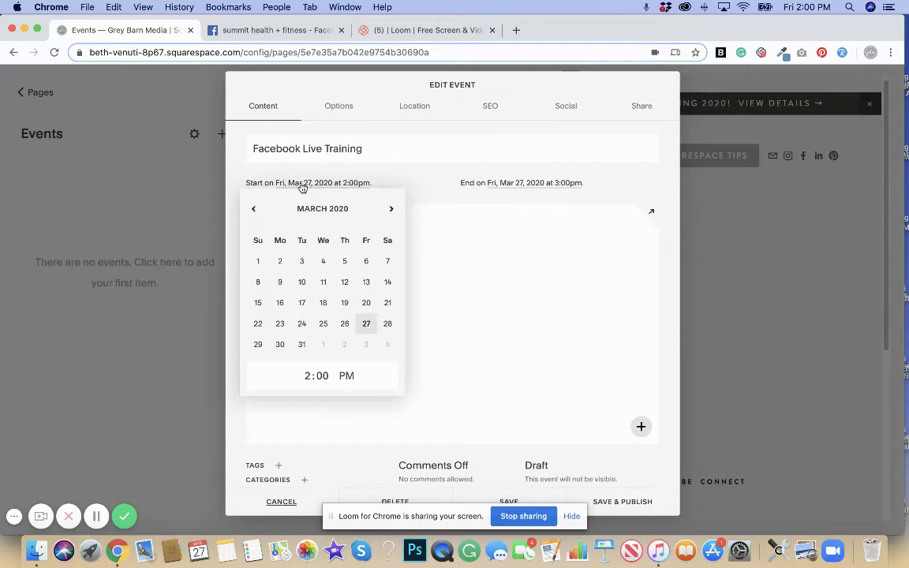
pyautogui.click(391, 210)
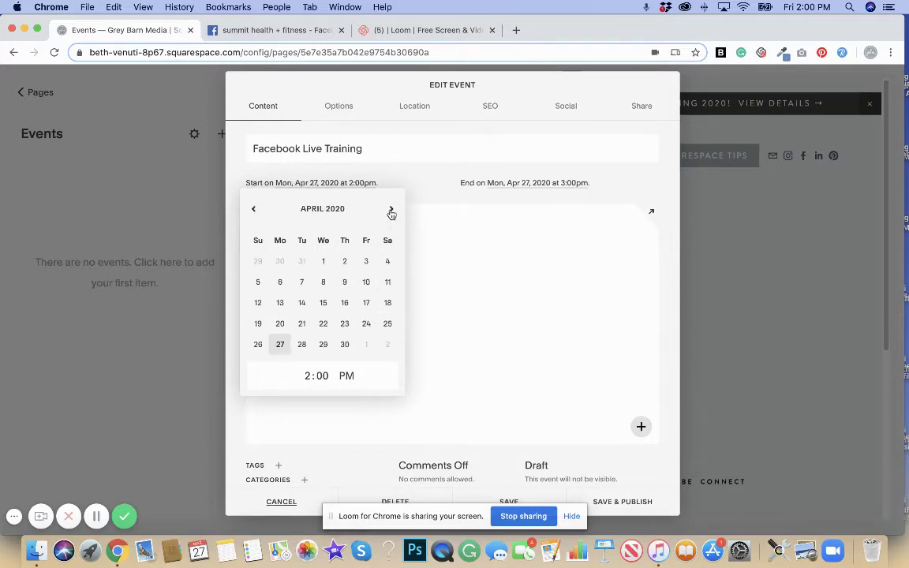
pyautogui.click(322, 265)
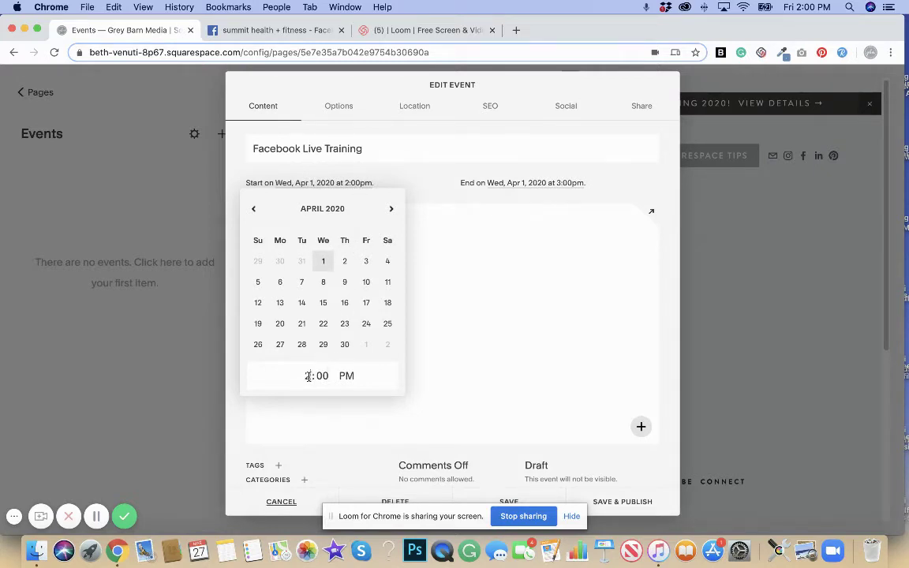
pyautogui.click(296, 376)
pyautogui.write('10')
pyautogui.click(346, 376)
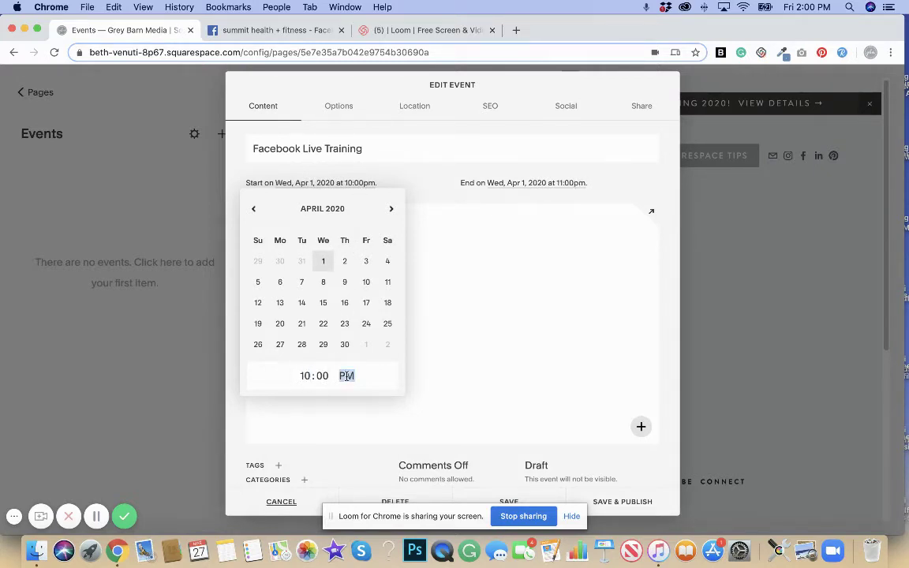
pyautogui.press('a')
pyautogui.click(476, 282)
# - Write "Intro about the training and what can expect." in the event body and insert a Form block below it
pyautogui.click(316, 238)
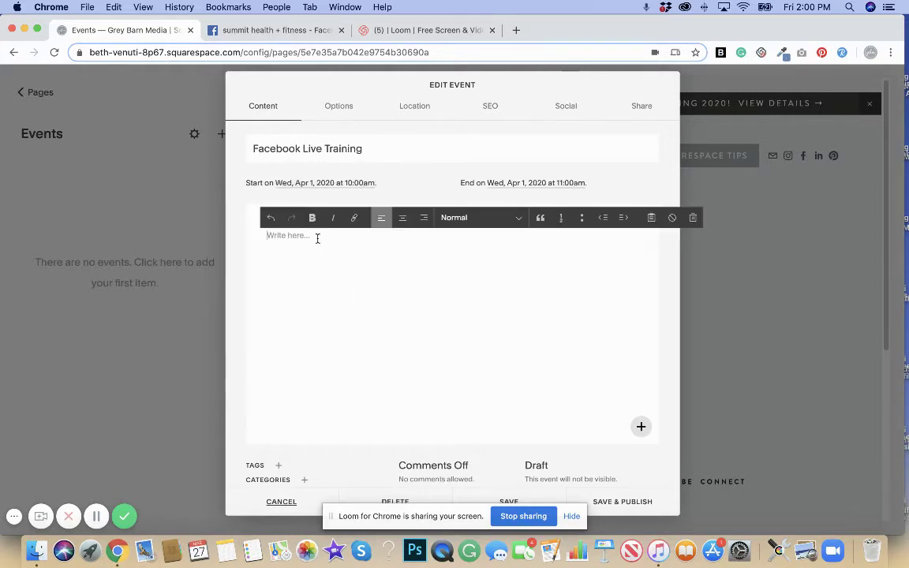
pyautogui.write('Intro about the training and what can expect.')
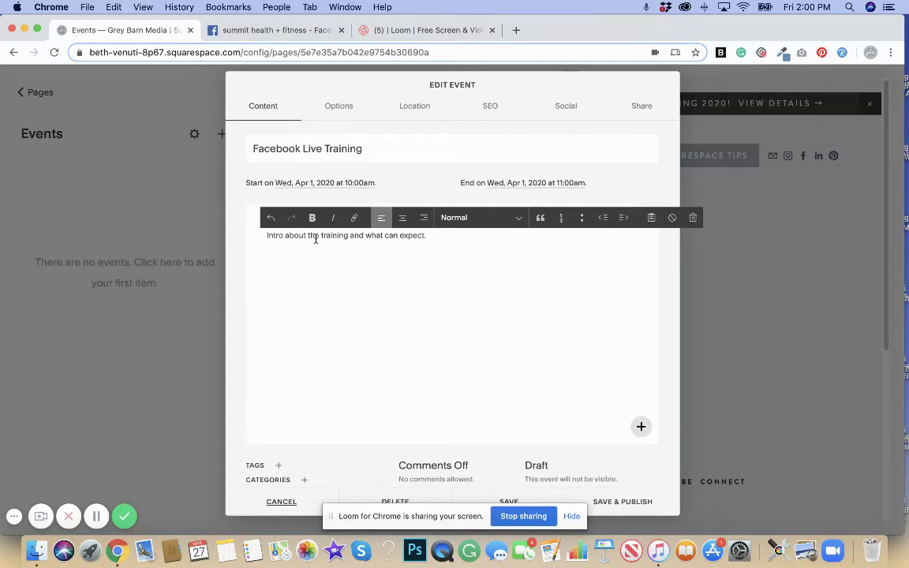
pyautogui.click(256, 254)
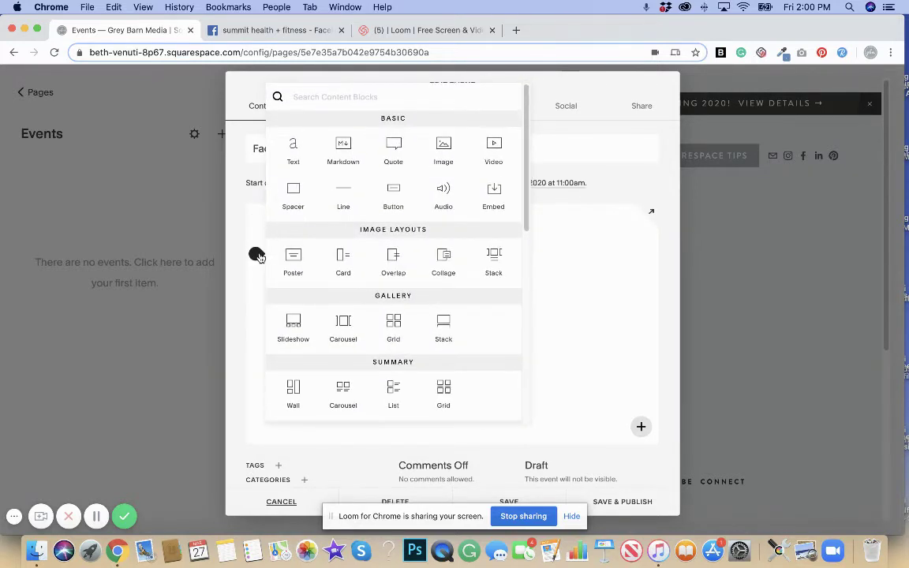
pyautogui.scroll(-3, 362, 324)
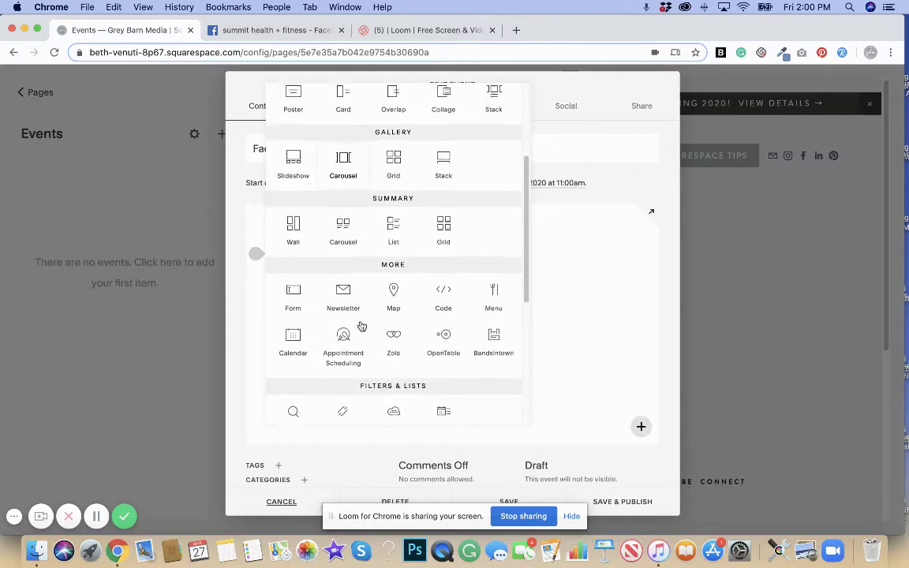
pyautogui.click(294, 295)
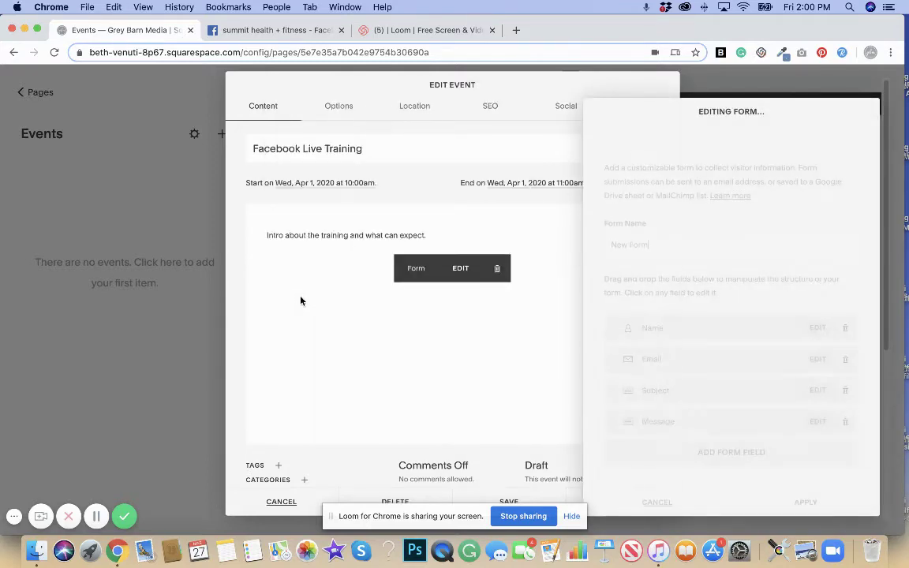
# - Name the form "Sign Up for the Training!", remove its Subject and Message fields, and apply the changes
pyautogui.tripleClick(655, 245)
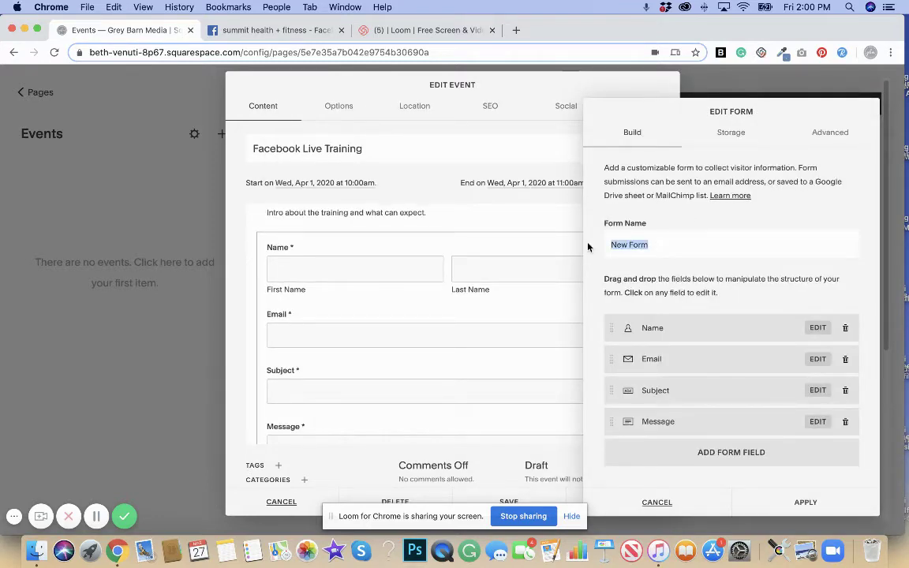
pyautogui.write('Sign Up for the Traini')
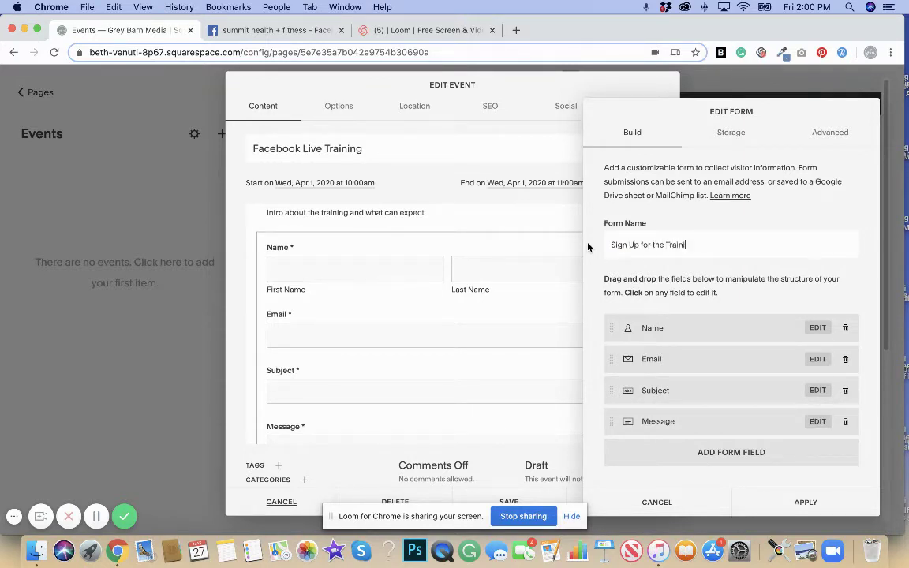
pyautogui.write('ng!')
pyautogui.click(847, 391)
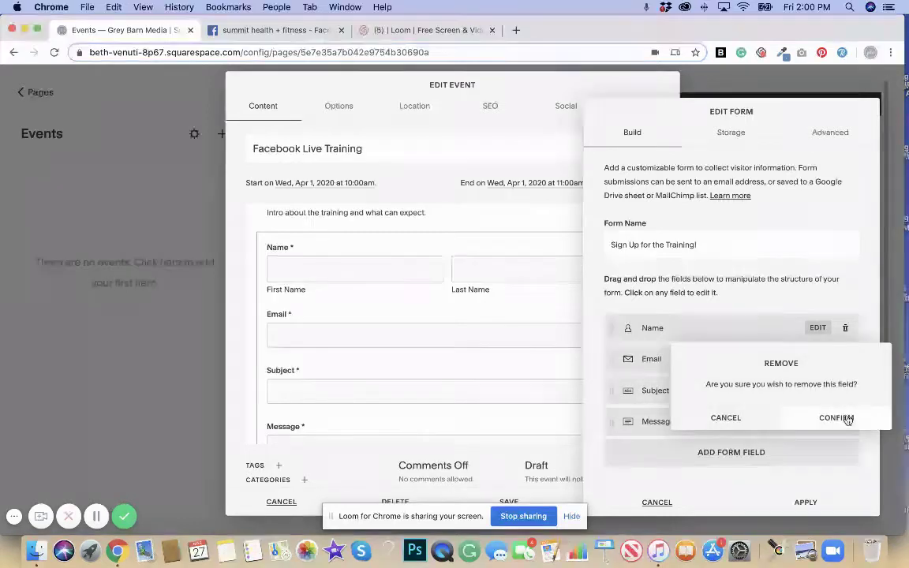
pyautogui.click(839, 418)
pyautogui.click(847, 391)
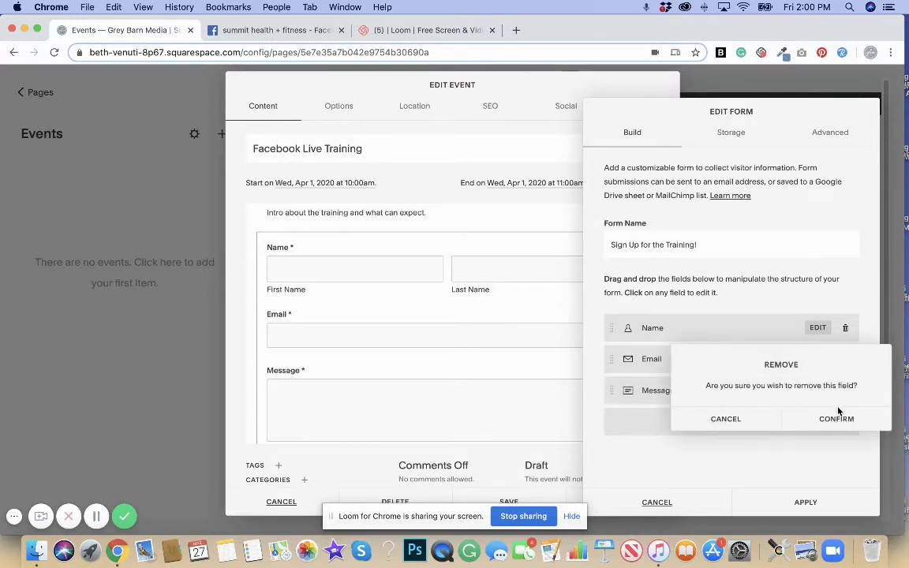
pyautogui.click(836, 419)
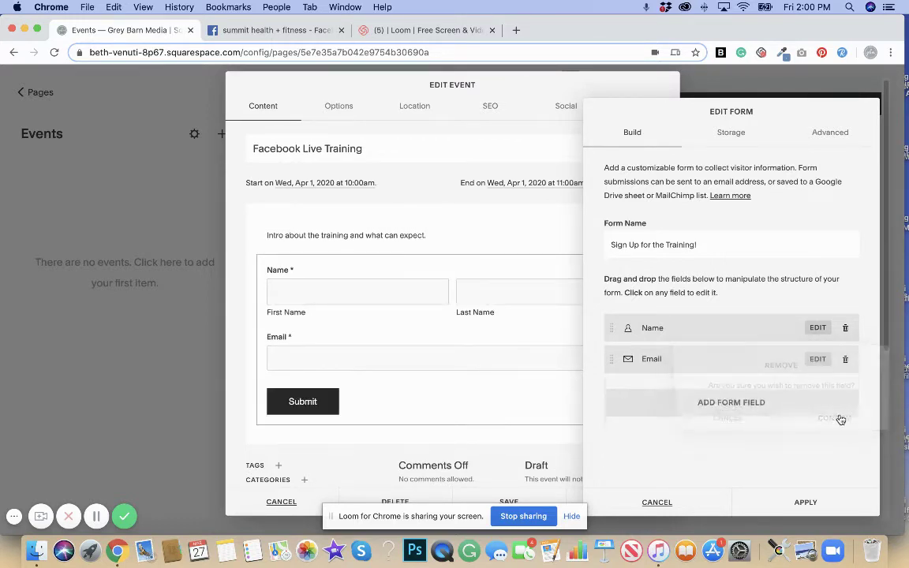
pyautogui.click(804, 502)
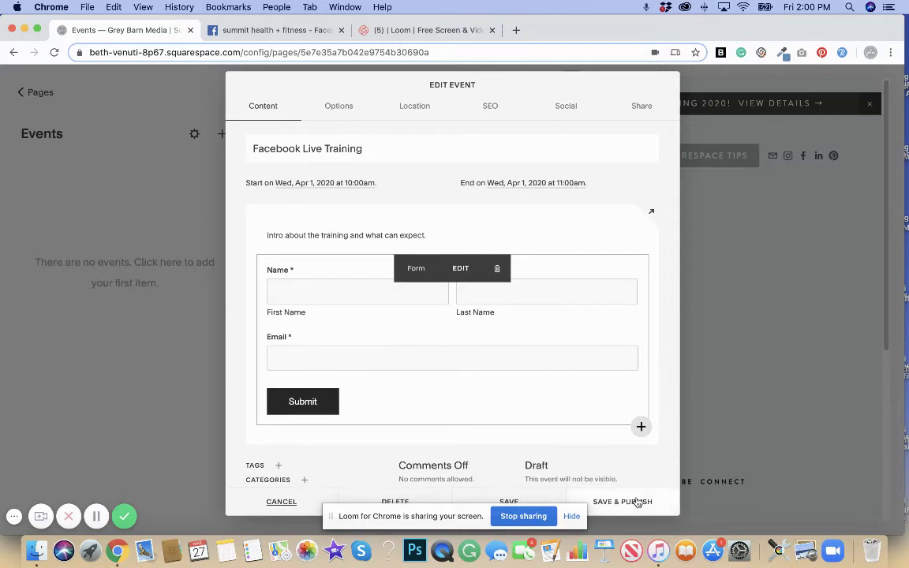
# - Search the free images for "fitness" and use the photo of the woman doing sit-ups as the event's thumbnail
pyautogui.click(341, 114)
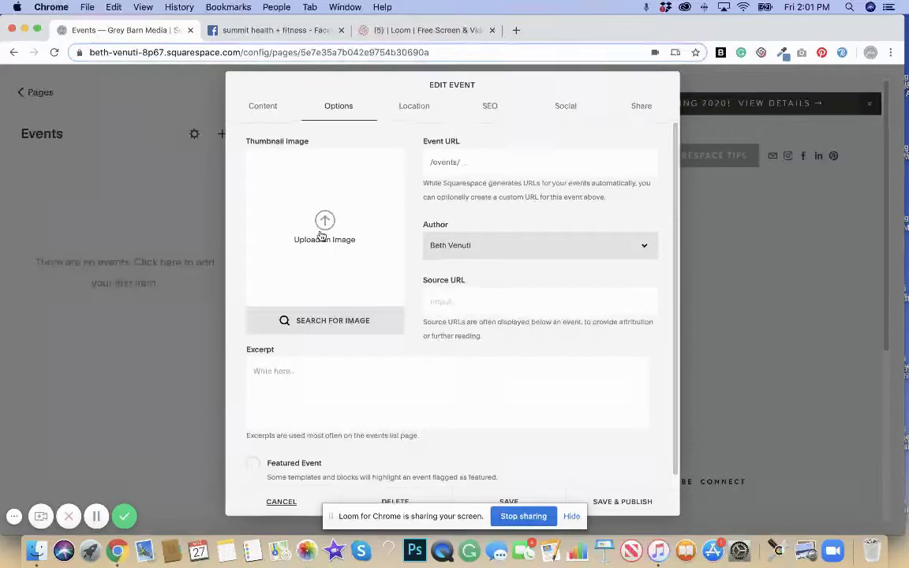
pyautogui.click(307, 322)
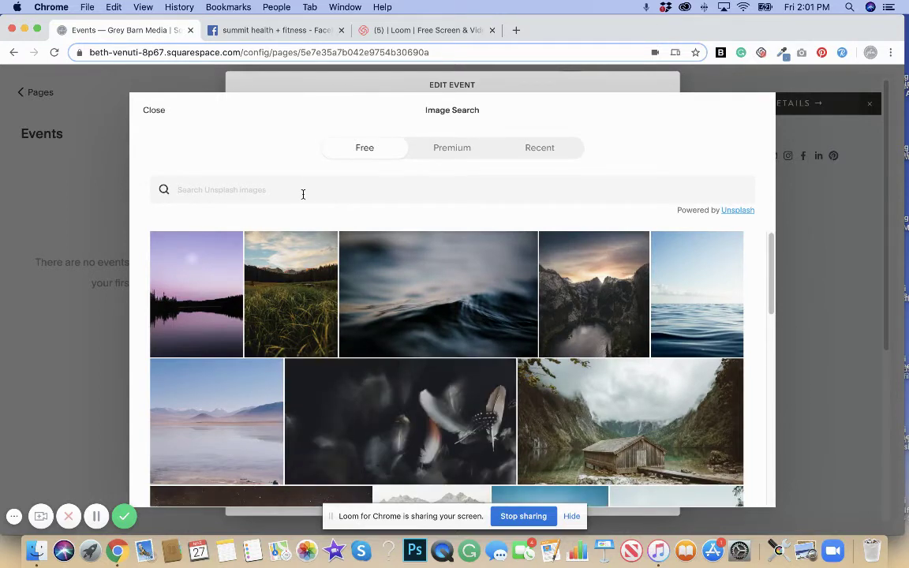
pyautogui.write('fitness')
pyautogui.press('Return')
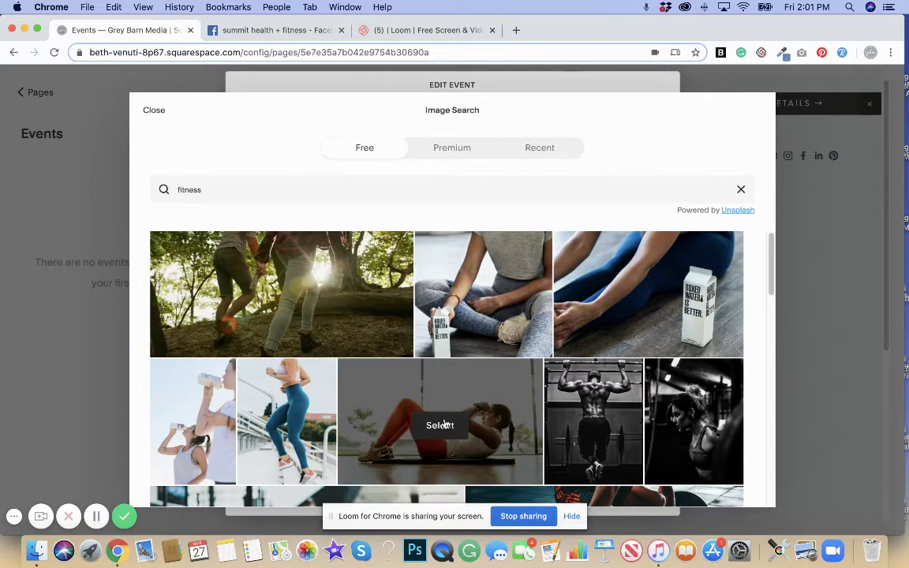
pyautogui.click(403, 382)
pyautogui.click(578, 372)
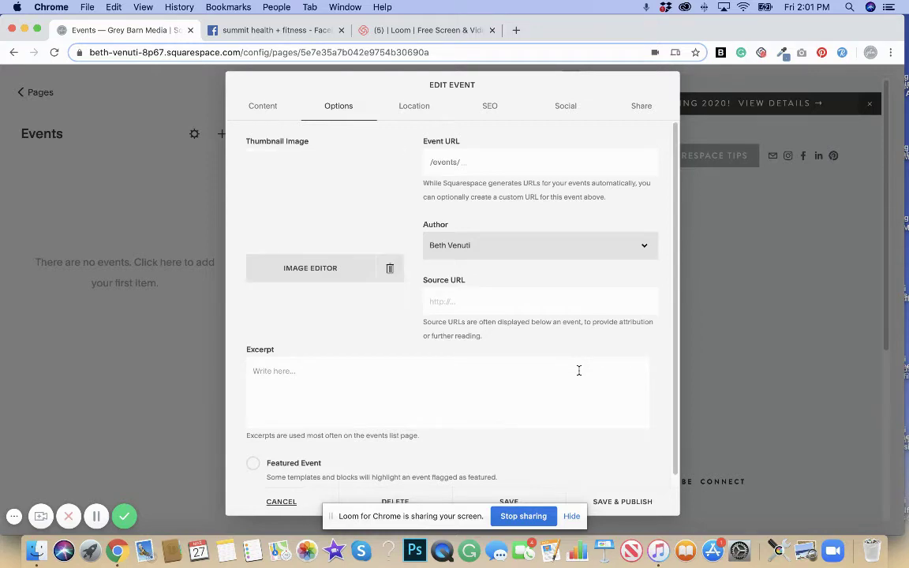
# - Set the event's alternate social sharing image to the imported photo of the woman doing sit-ups
pyautogui.click(418, 108)
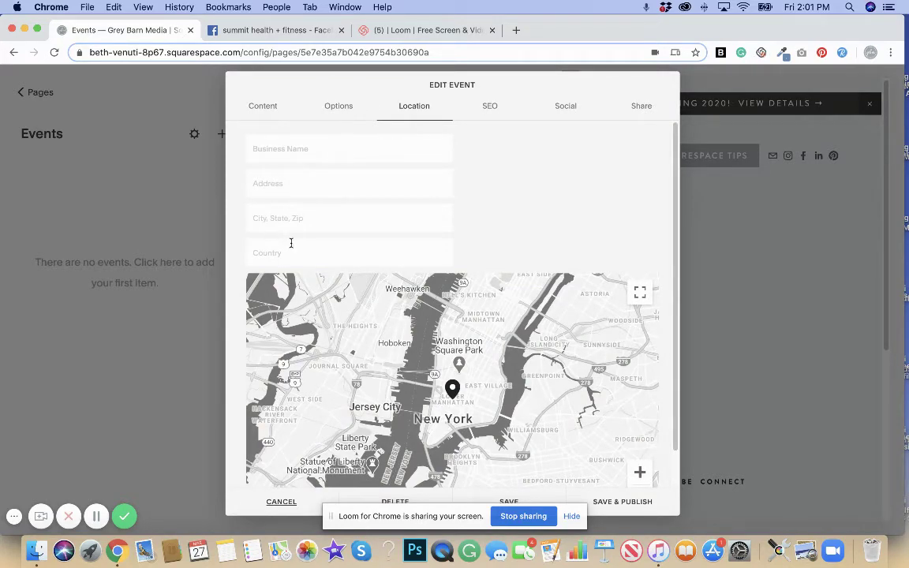
pyautogui.click(490, 106)
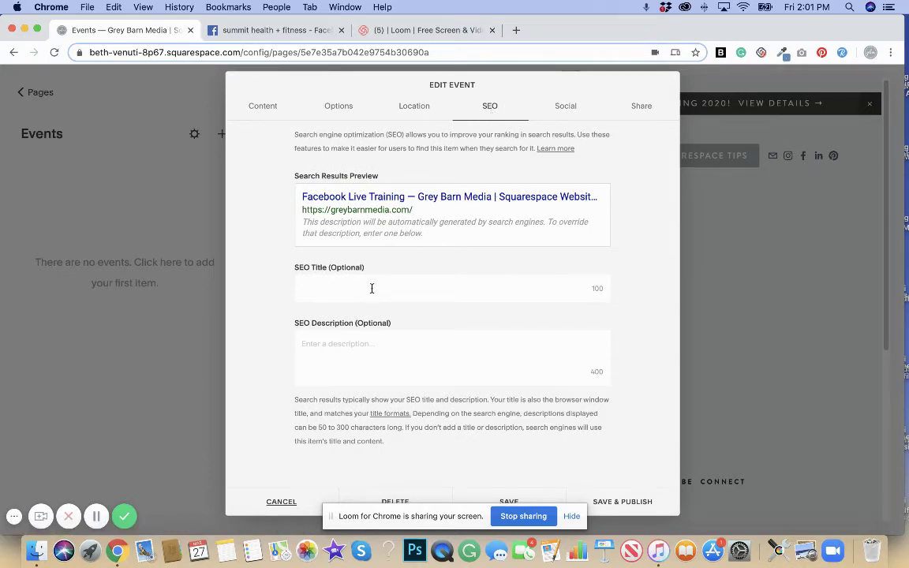
pyautogui.click(564, 115)
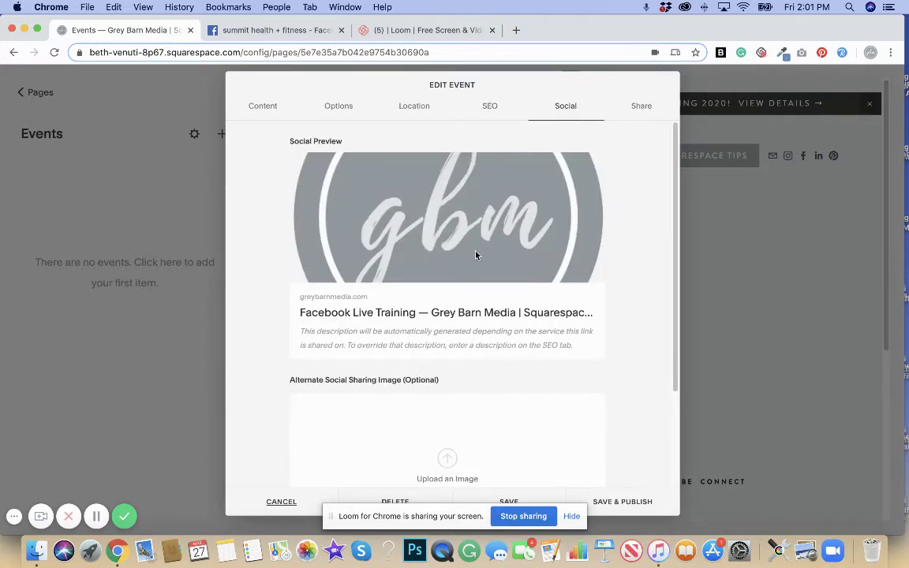
pyautogui.scroll(-3, 446, 405)
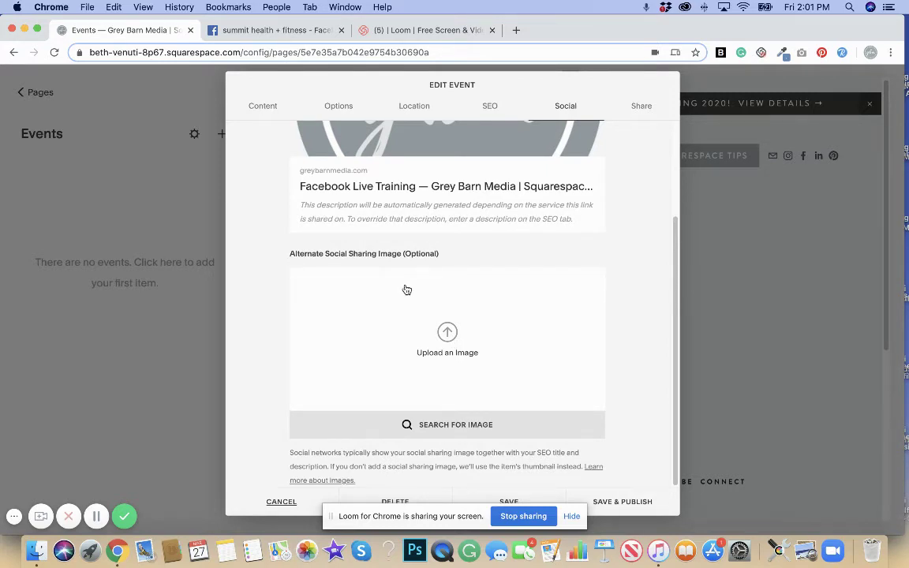
pyautogui.click(434, 427)
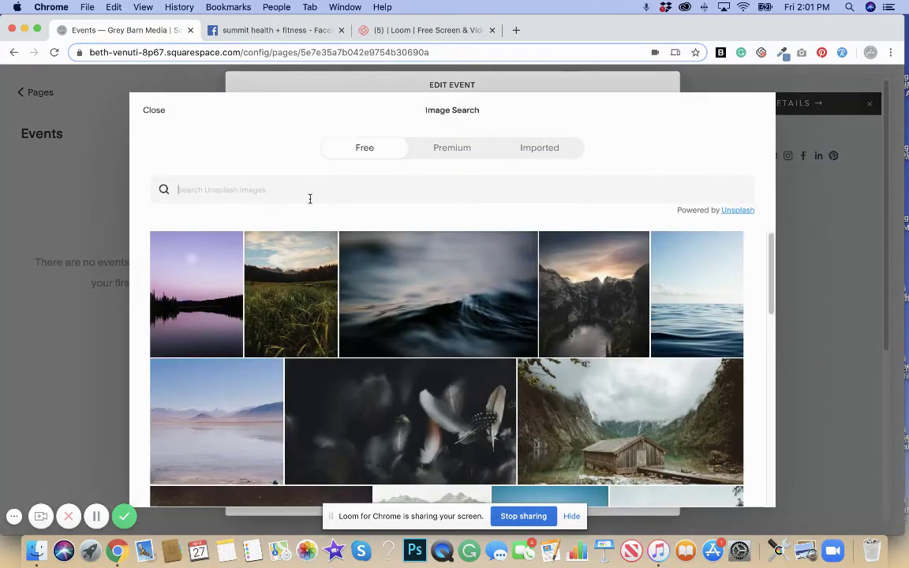
pyautogui.click(559, 149)
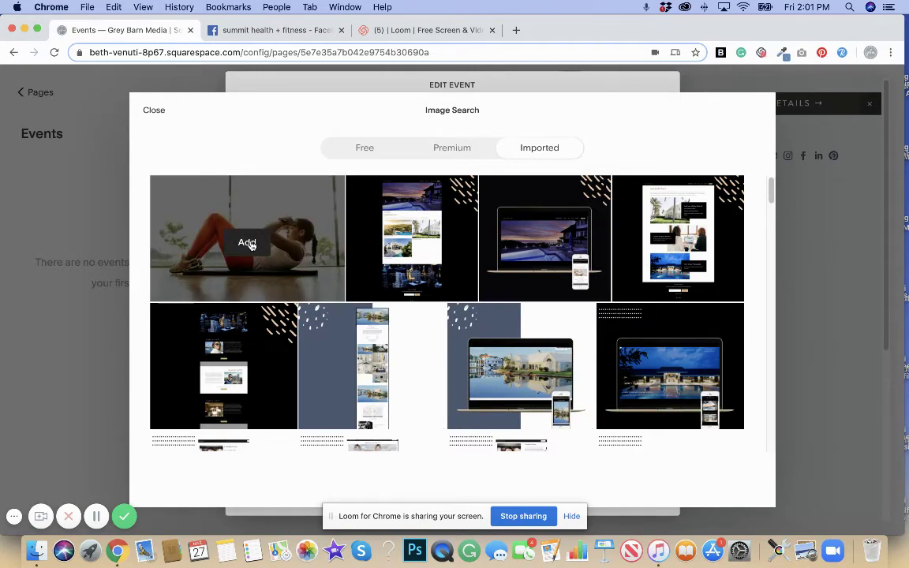
pyautogui.click(248, 243)
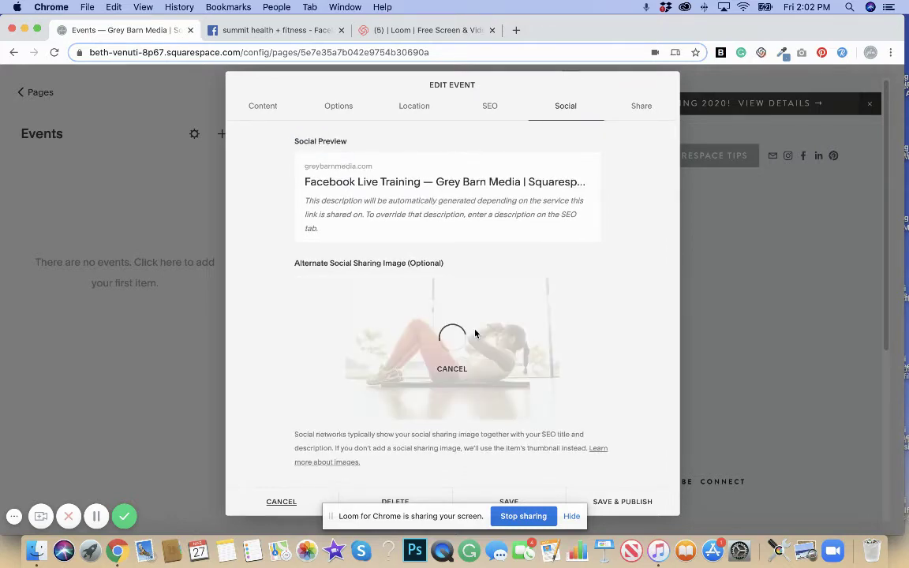
# - Check the event's sharing, options and content settings, and save and publish the event
pyautogui.click(641, 116)
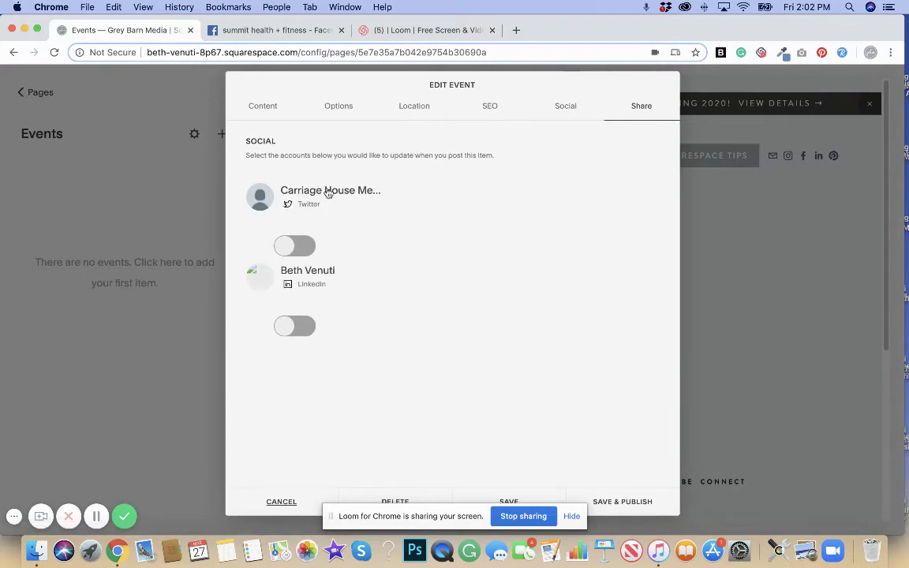
pyautogui.click(343, 110)
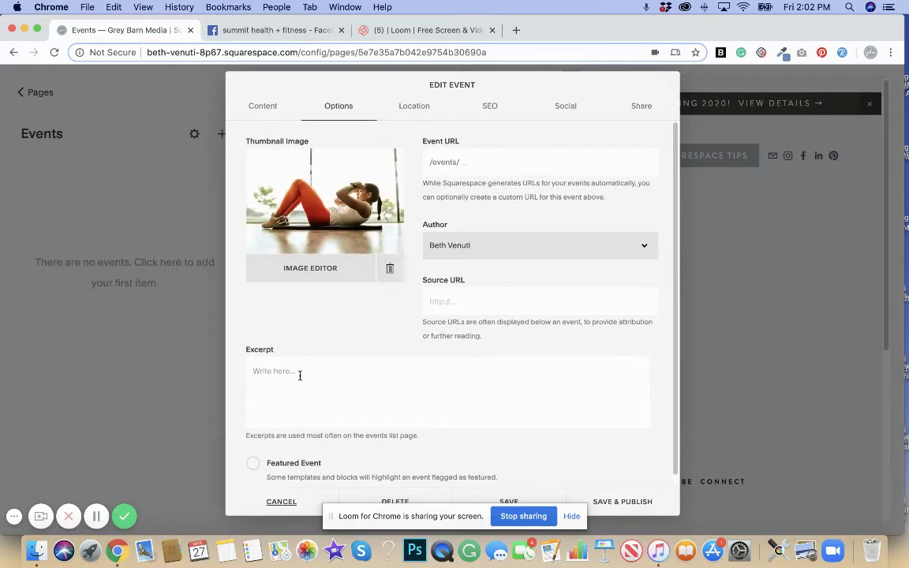
pyautogui.click(263, 107)
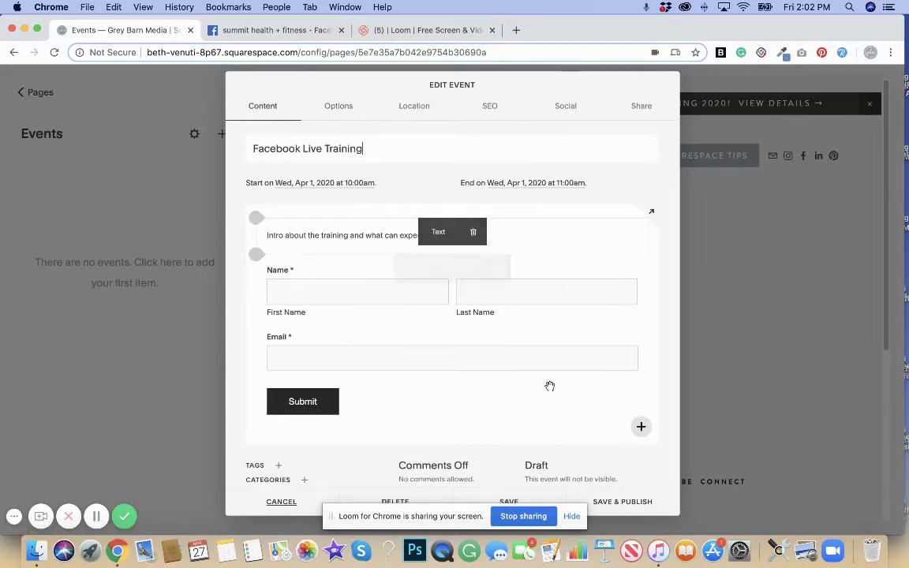
pyautogui.click(632, 508)
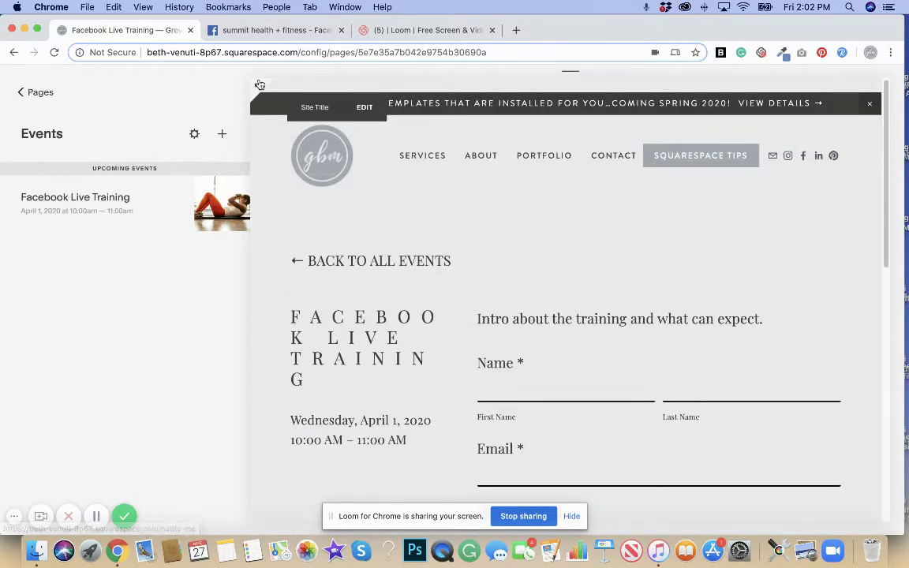
# - Preview the events page at full size and examine the Facebook Live Training listing and its sign-up form
pyautogui.moveTo(85, 214)
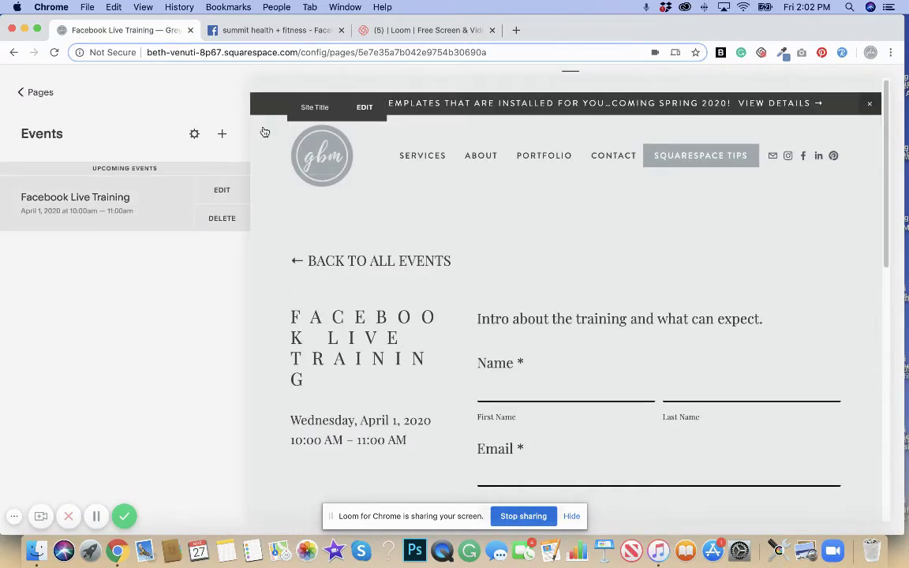
pyautogui.click(254, 85)
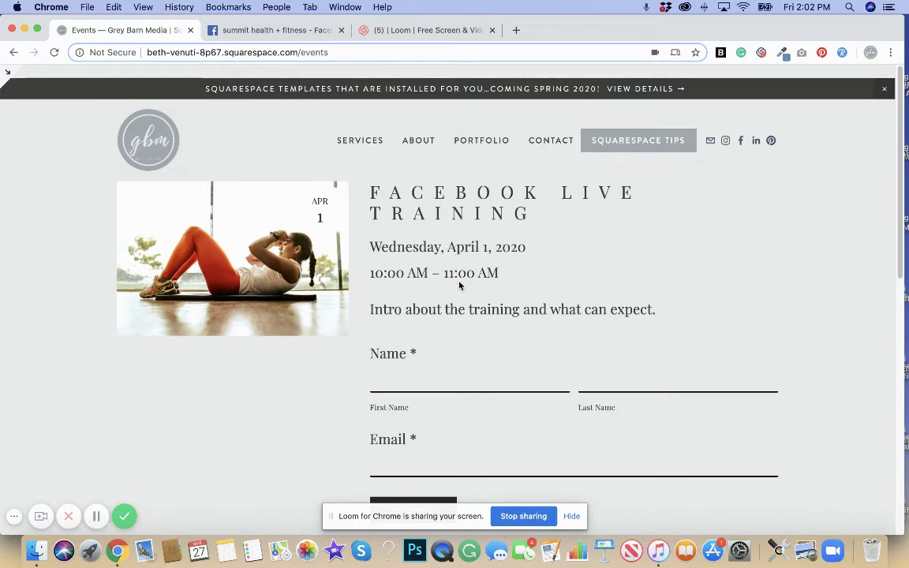
pyautogui.scroll(-1, 429, 323)
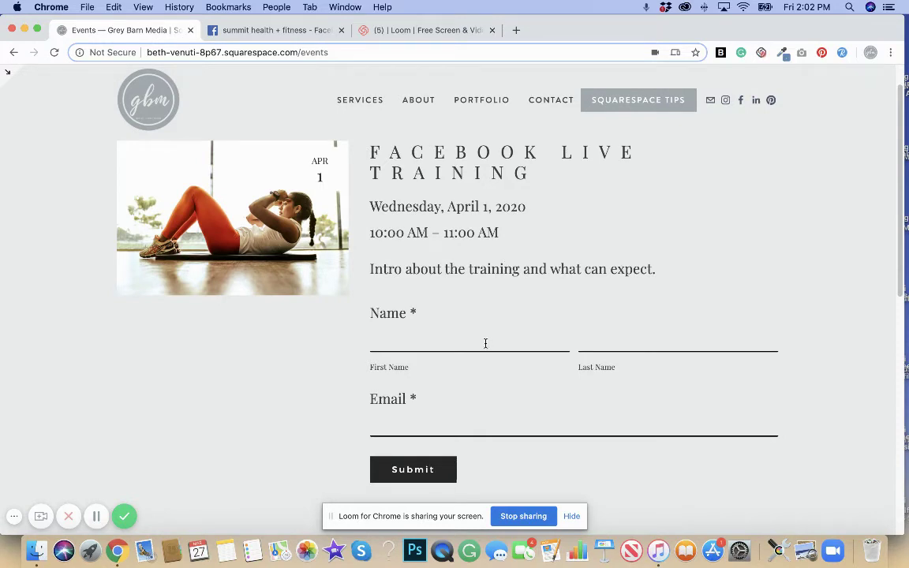
pyautogui.scroll(-2, 437, 432)
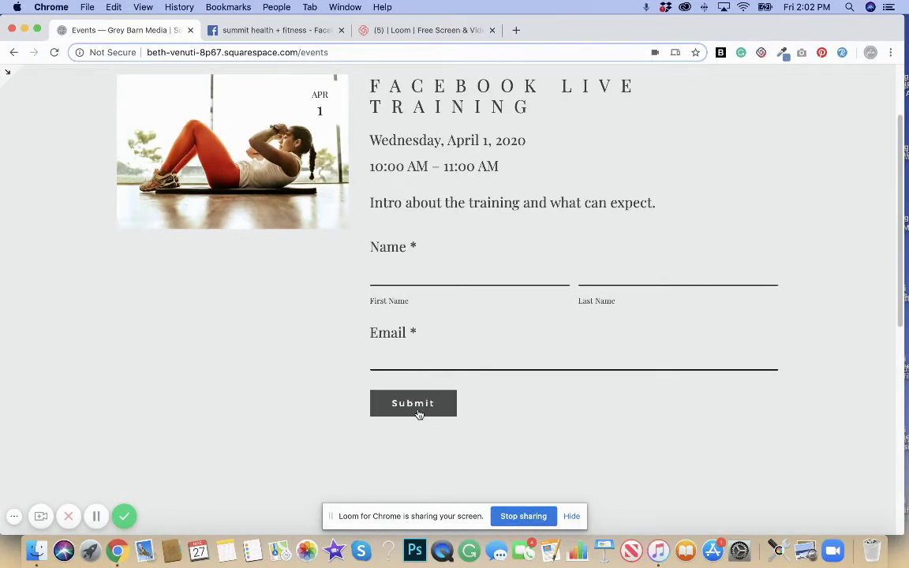
pyautogui.click(419, 413)
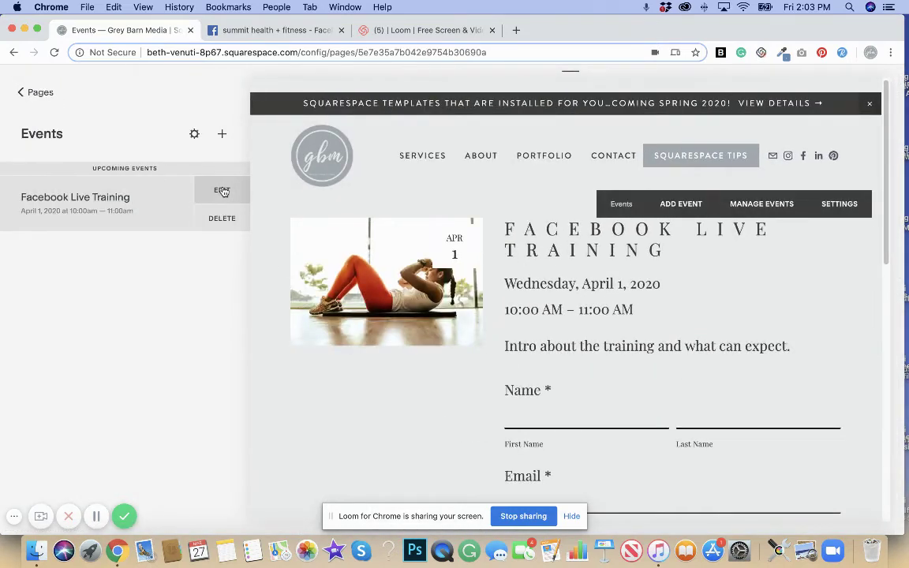
# - Replace the recipient email address in the event form's storage settings, connect it, and save the form and event
pyautogui.click(222, 192)
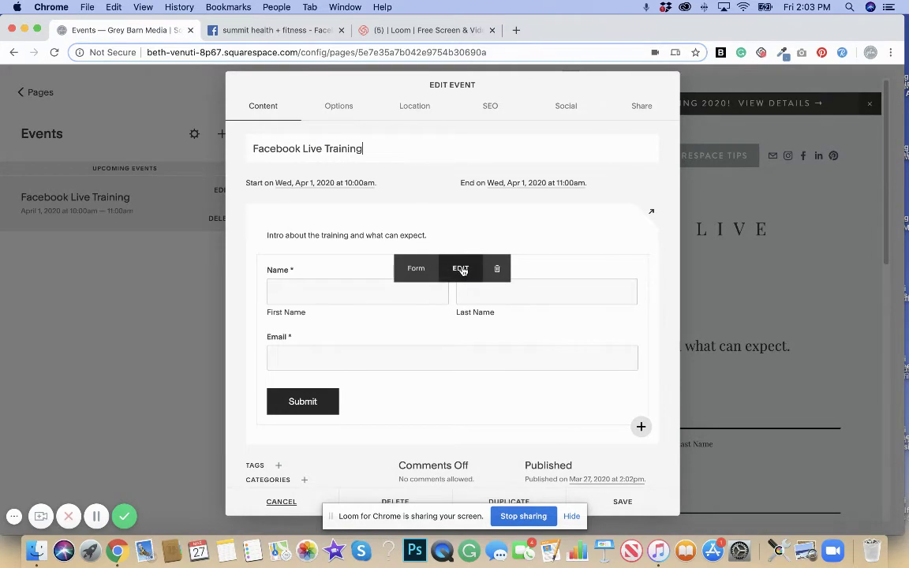
pyautogui.click(460, 270)
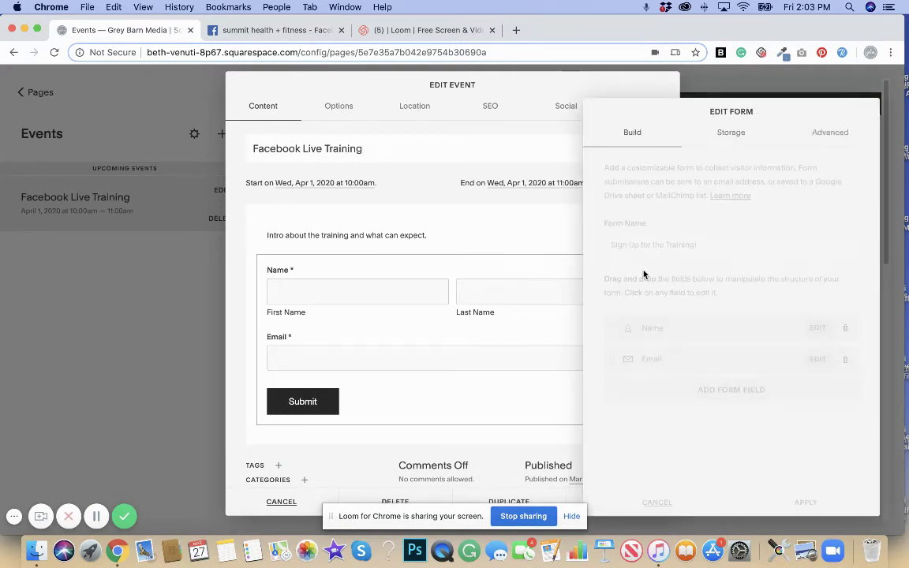
pyautogui.click(739, 134)
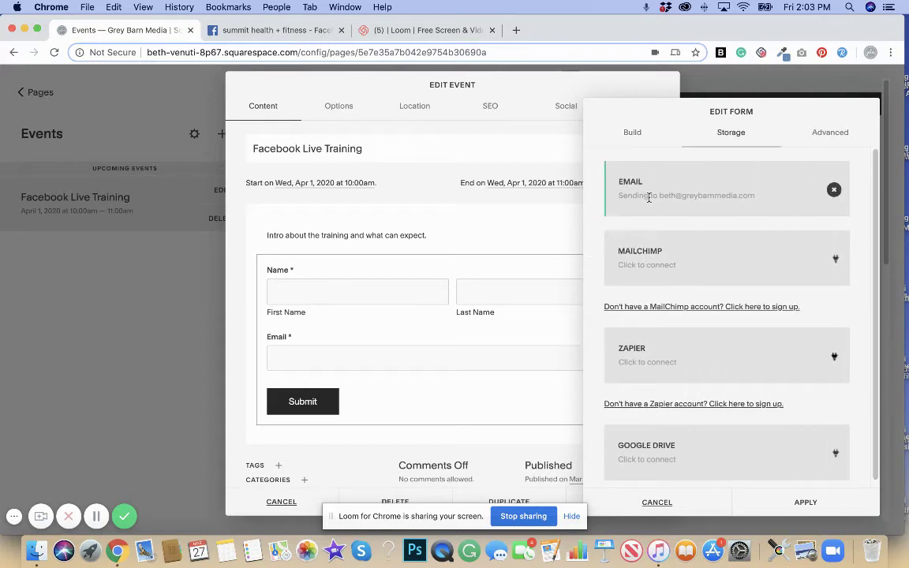
pyautogui.moveTo(657, 196); pyautogui.dragTo(692, 173)
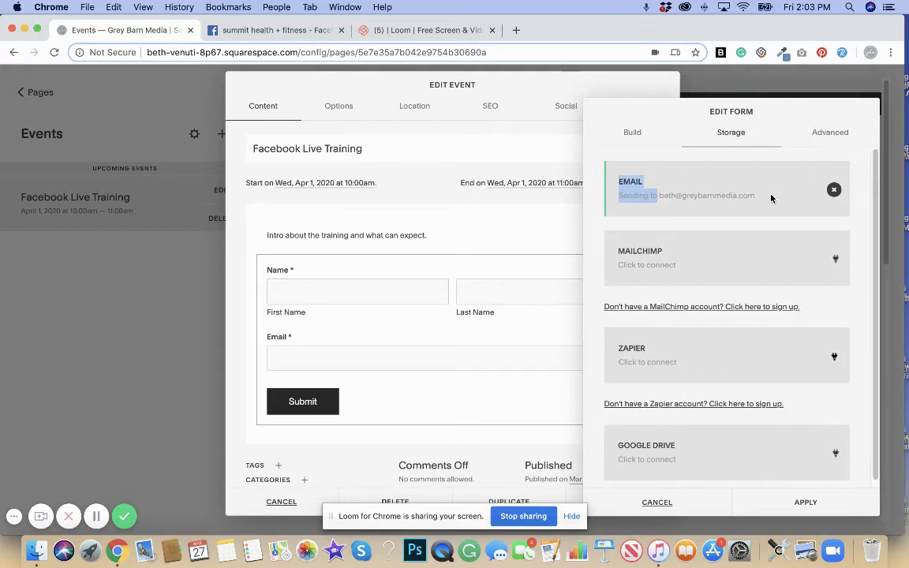
pyautogui.click(833, 190)
pyautogui.moveTo(754, 196); pyautogui.dragTo(745, 177)
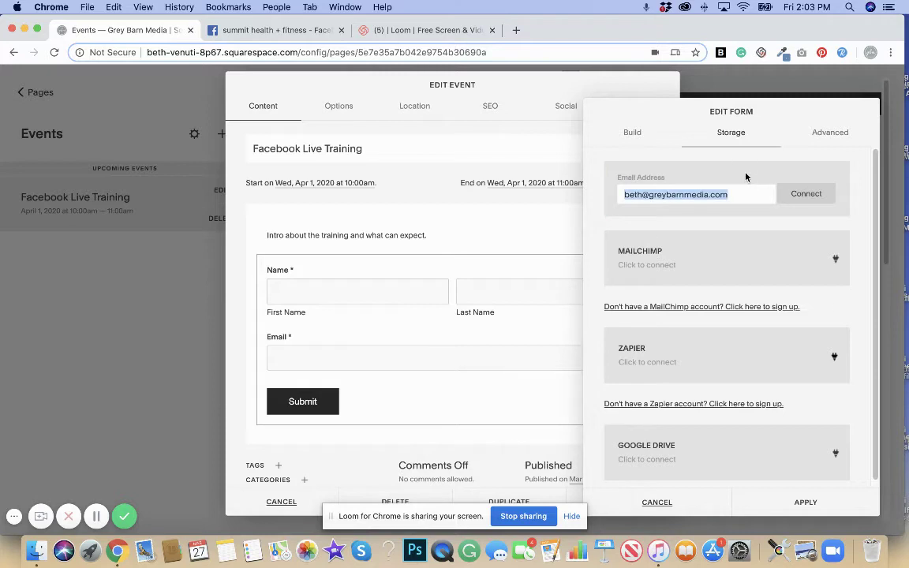
pyautogui.write('email@em')
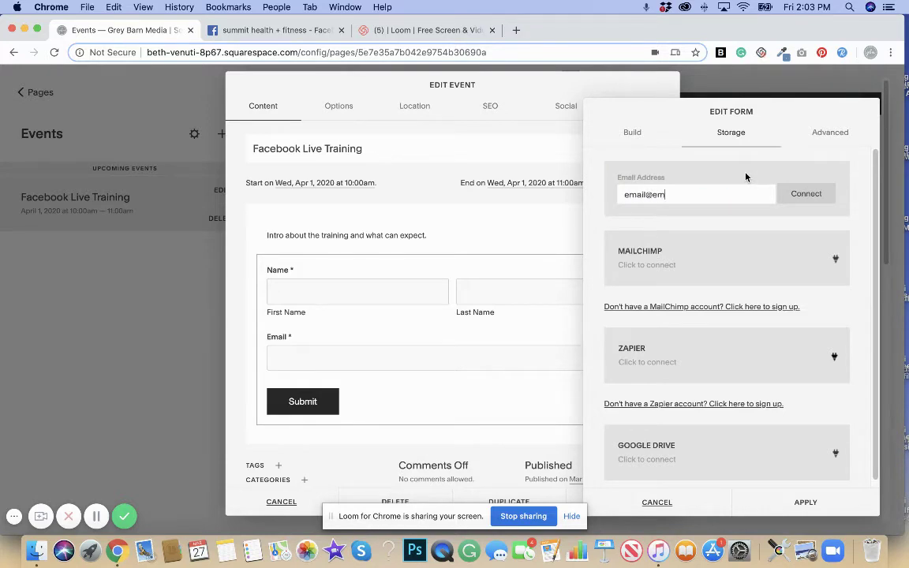
pyautogui.write('ail.com')
pyautogui.click(796, 195)
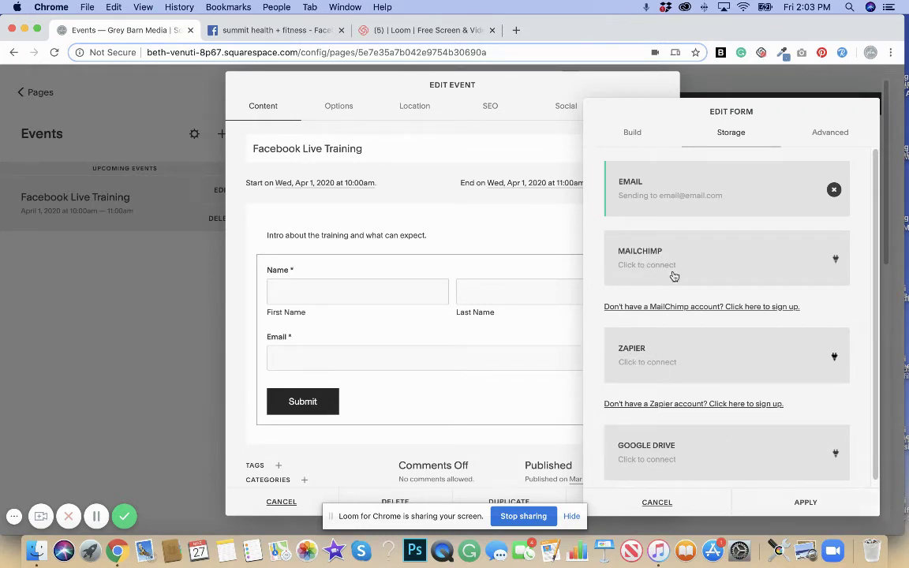
pyautogui.click(833, 509)
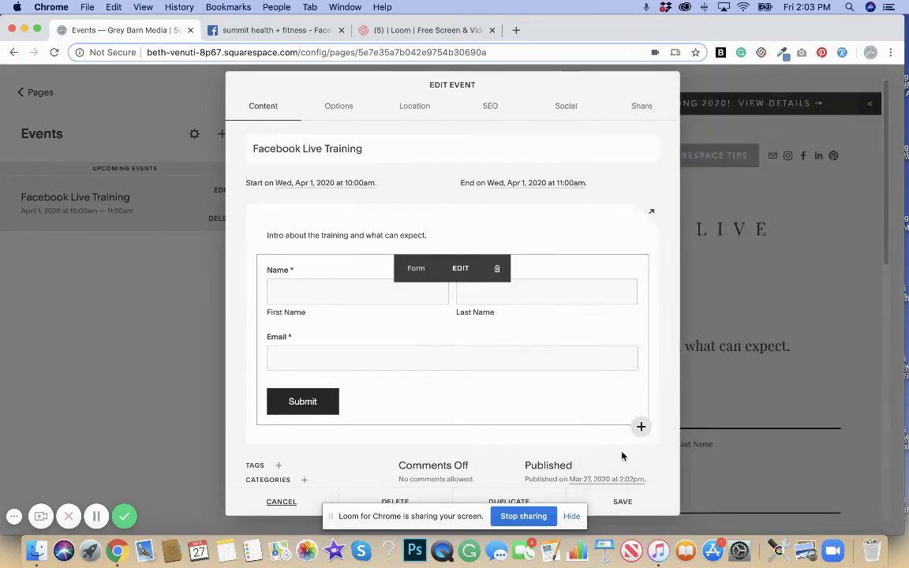
pyautogui.click(632, 502)
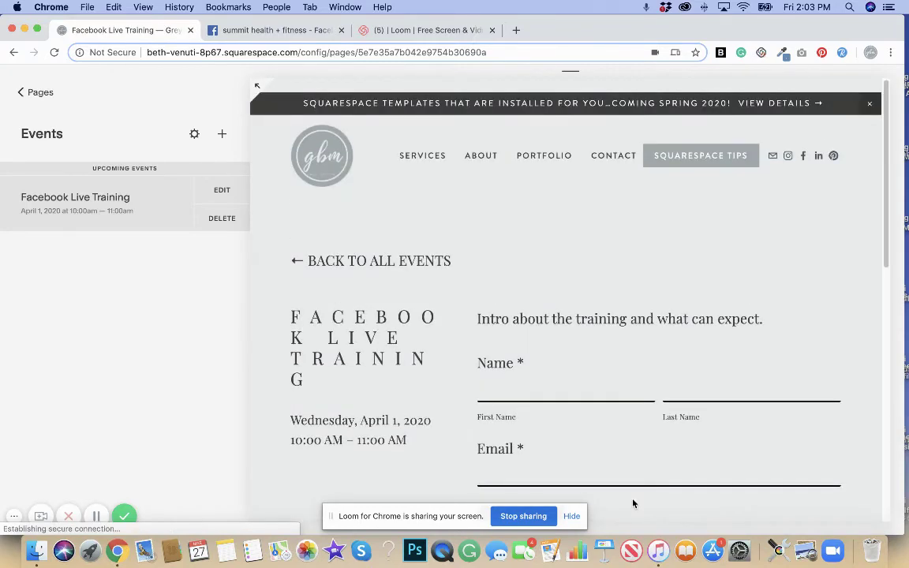
# - Remove the sign-up form block and the intro text block from the Facebook Live Training event
pyautogui.click(223, 191)
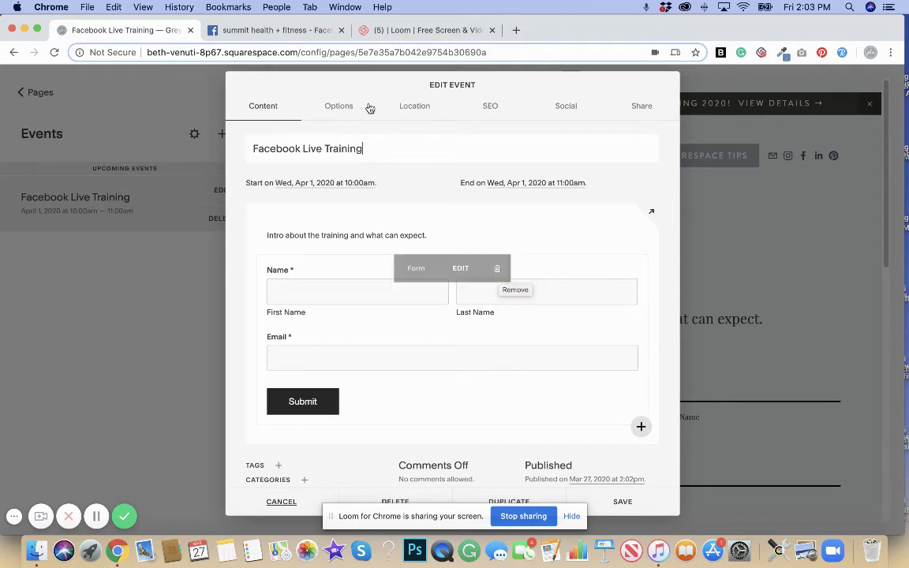
pyautogui.click(495, 272)
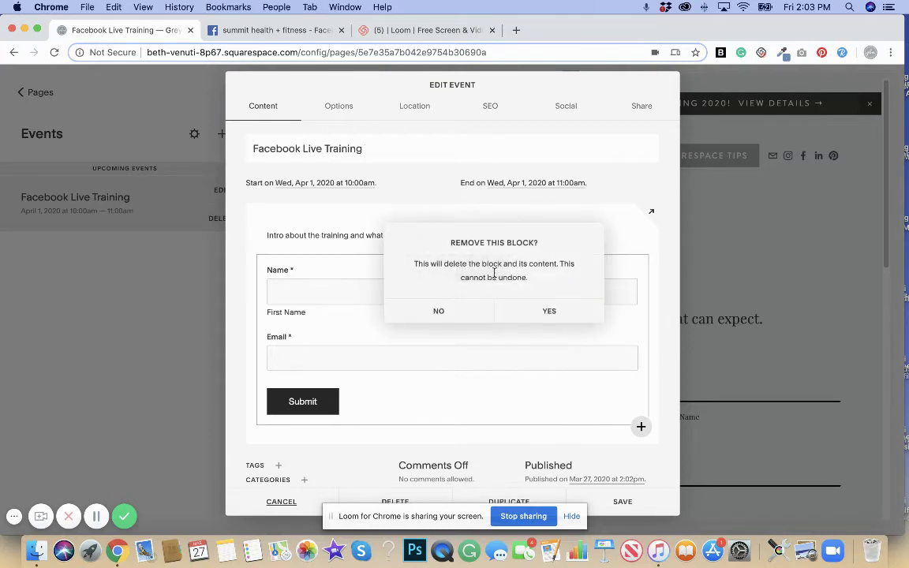
pyautogui.click(548, 312)
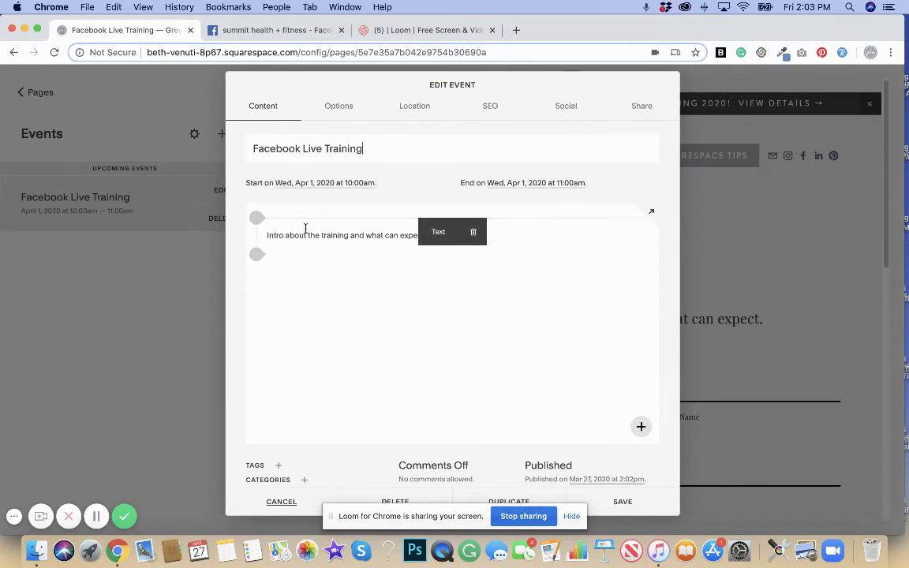
pyautogui.click(472, 231)
pyautogui.click(521, 270)
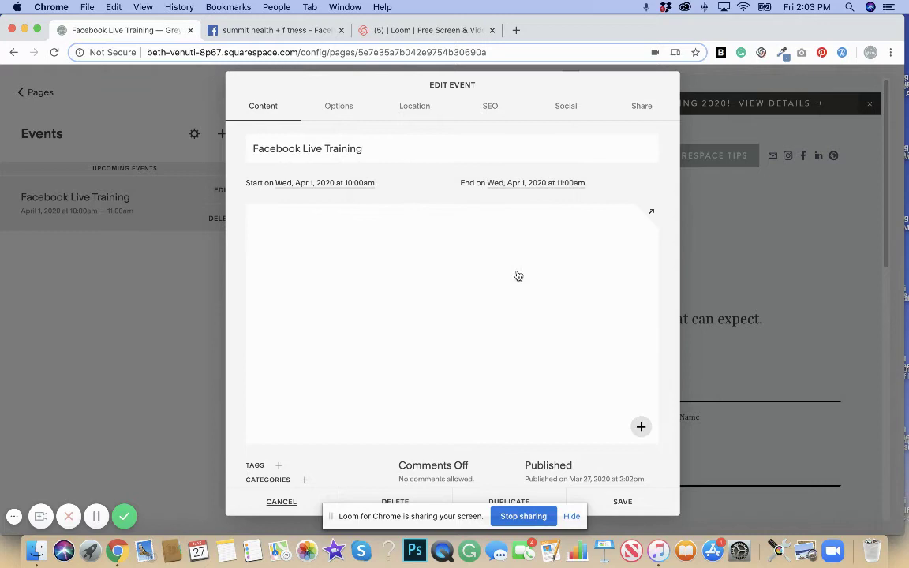
# - Add a Video block to the event's content and open its custom embed code entry
pyautogui.moveTo(260, 216)
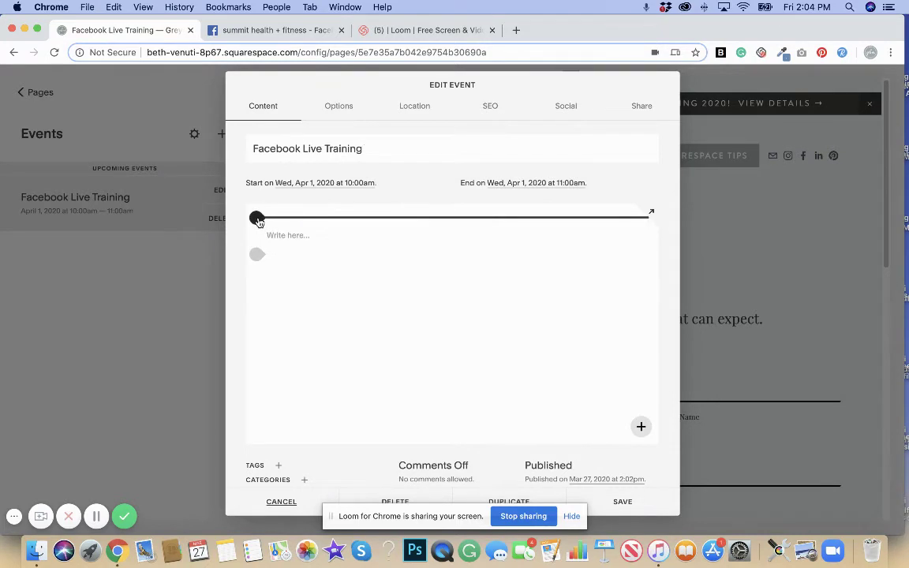
pyautogui.click(257, 218)
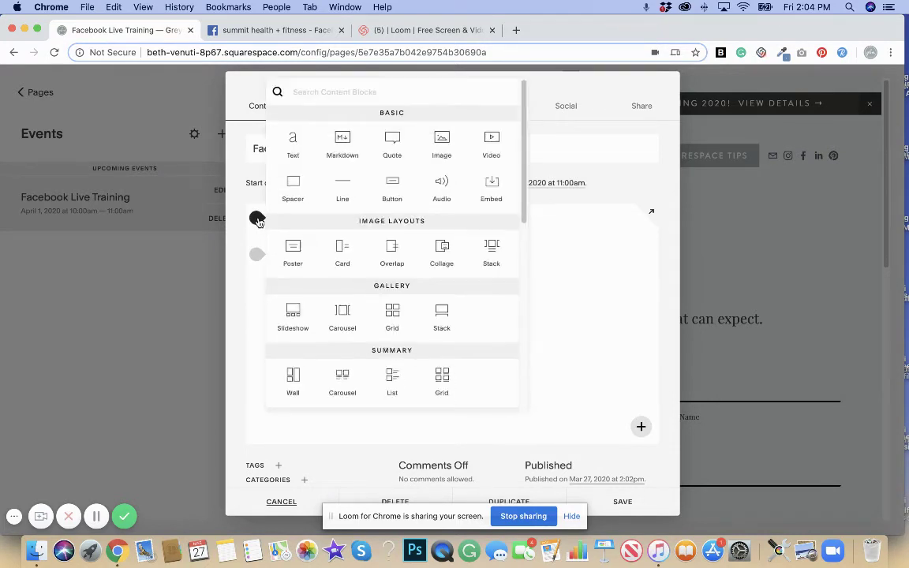
pyautogui.click(494, 151)
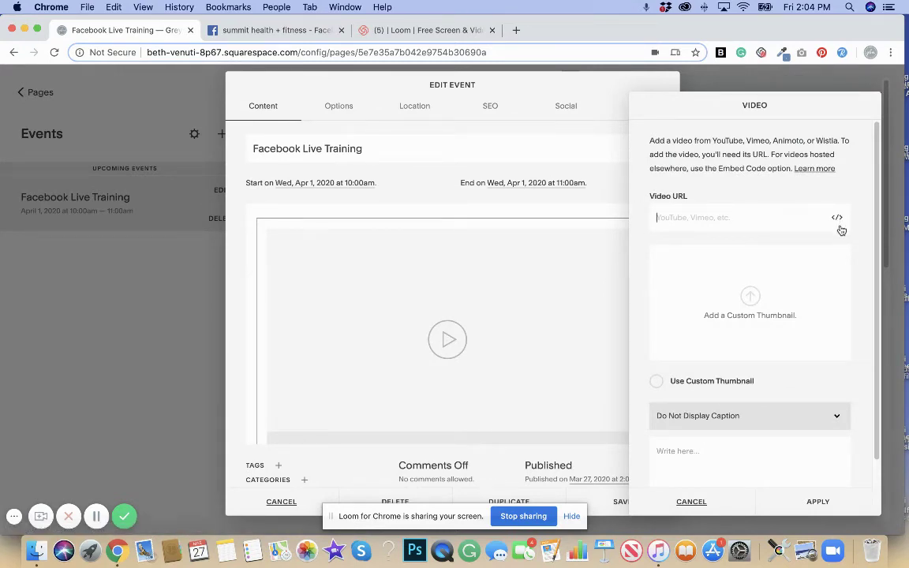
pyautogui.click(837, 219)
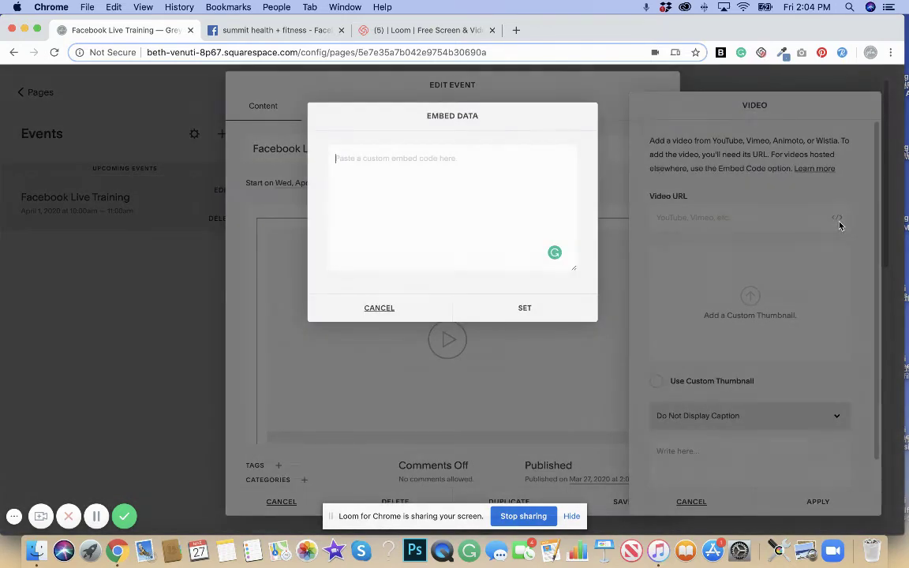
pyautogui.click(474, 157)
# - On Facebook, open Summit Health + Fitness's morning tire workout live video and copy its embed code
pyautogui.click(256, 31)
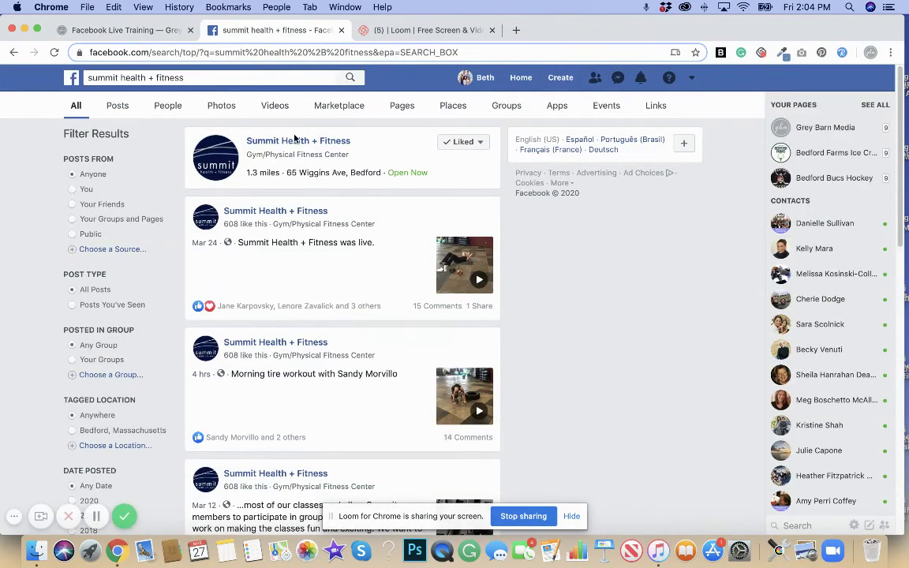
pyautogui.scroll(-5, 264, 253)
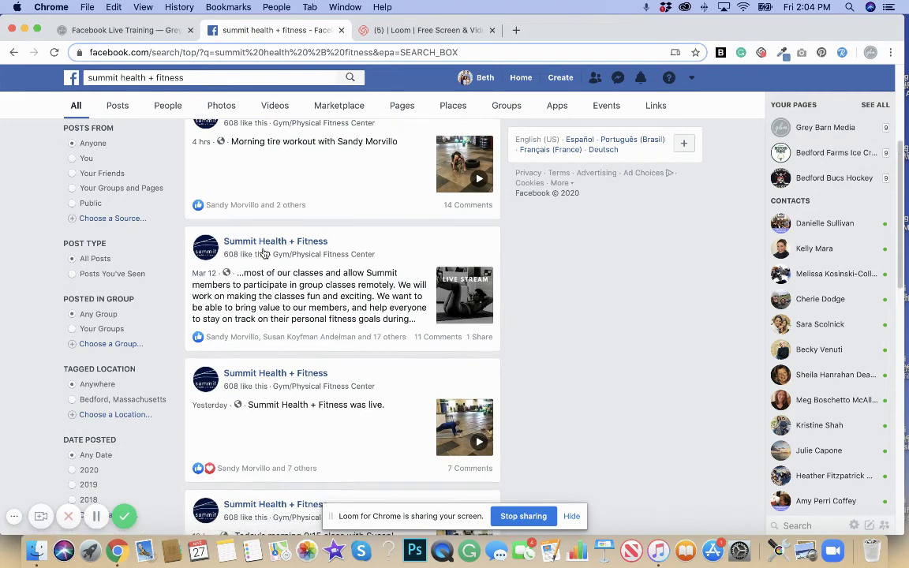
pyautogui.scroll(2, 264, 253)
pyautogui.click(290, 234)
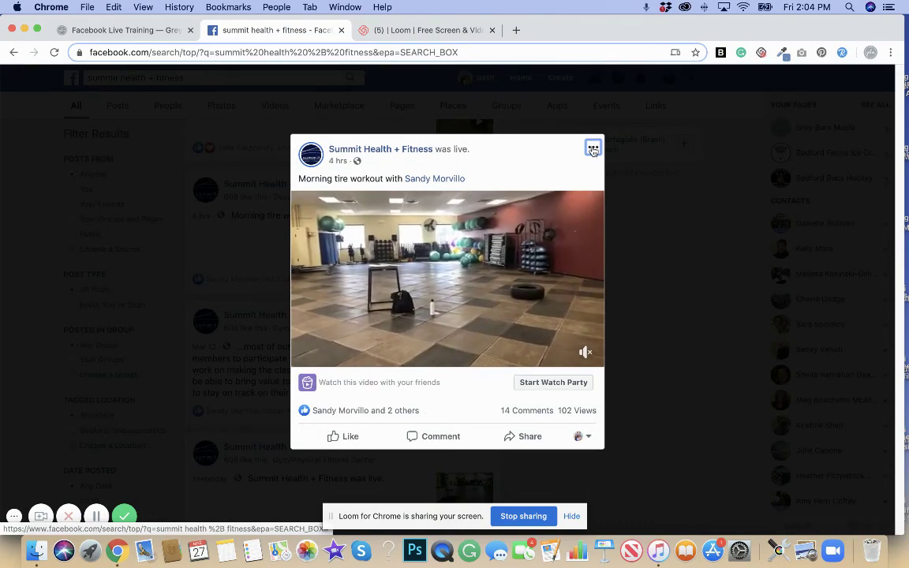
pyautogui.click(593, 149)
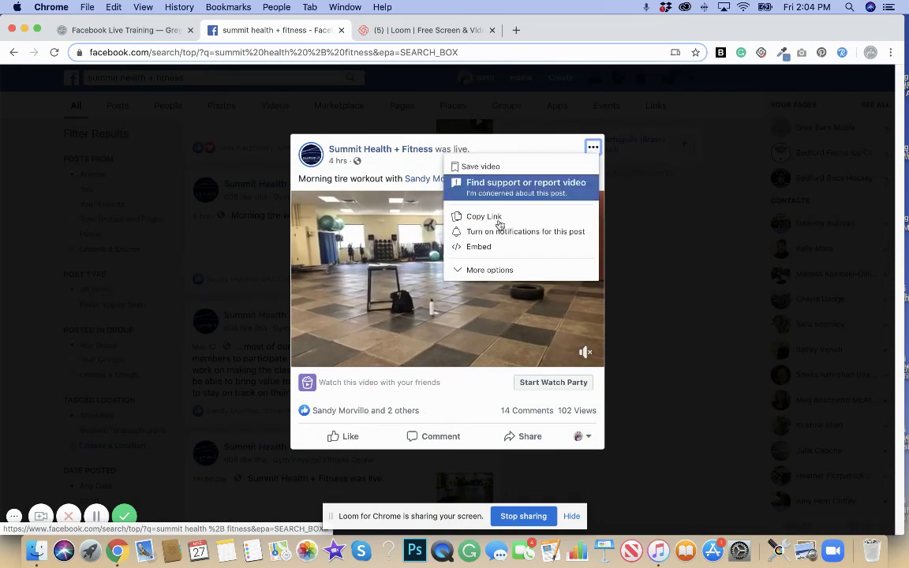
pyautogui.click(479, 248)
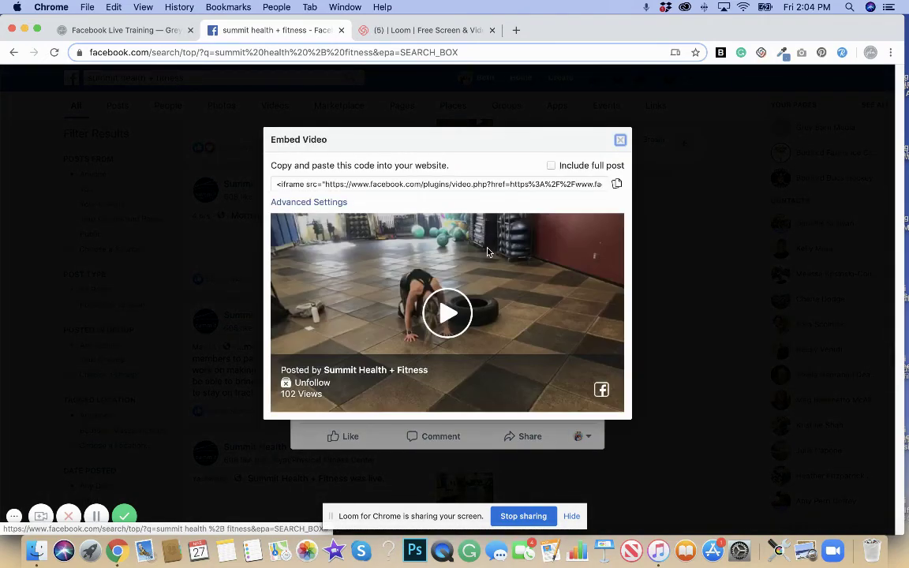
pyautogui.click(278, 185)
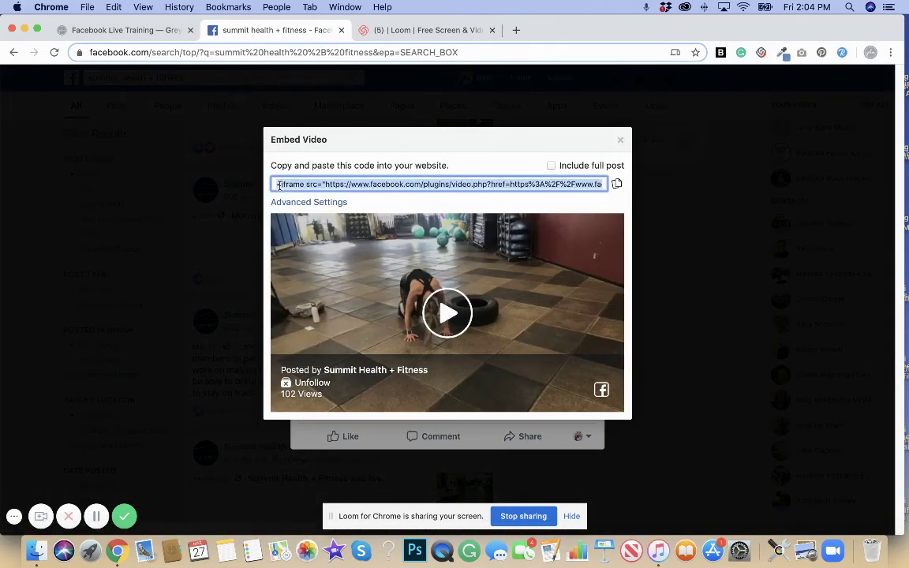
pyautogui.press('super+c')
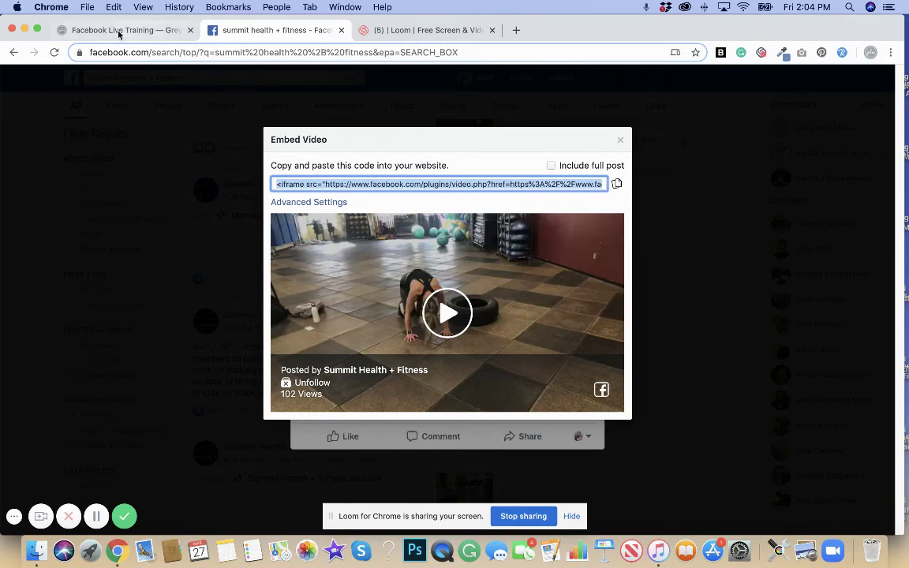
# - Back in Squarespace, paste the Facebook embed code into the Video block, apply it, and save the event
pyautogui.click(107, 31)
pyautogui.click(477, 171)
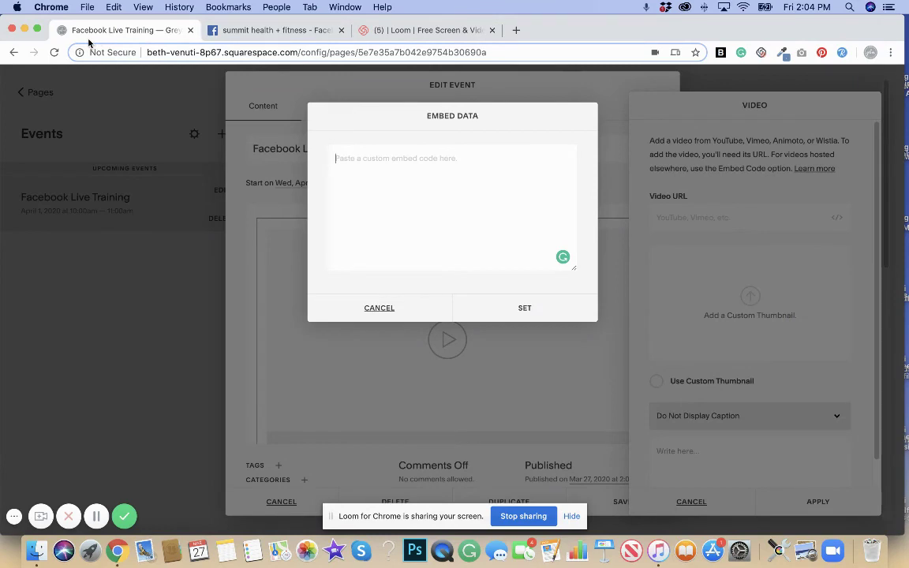
pyautogui.click(374, 175)
pyautogui.press('super+v')
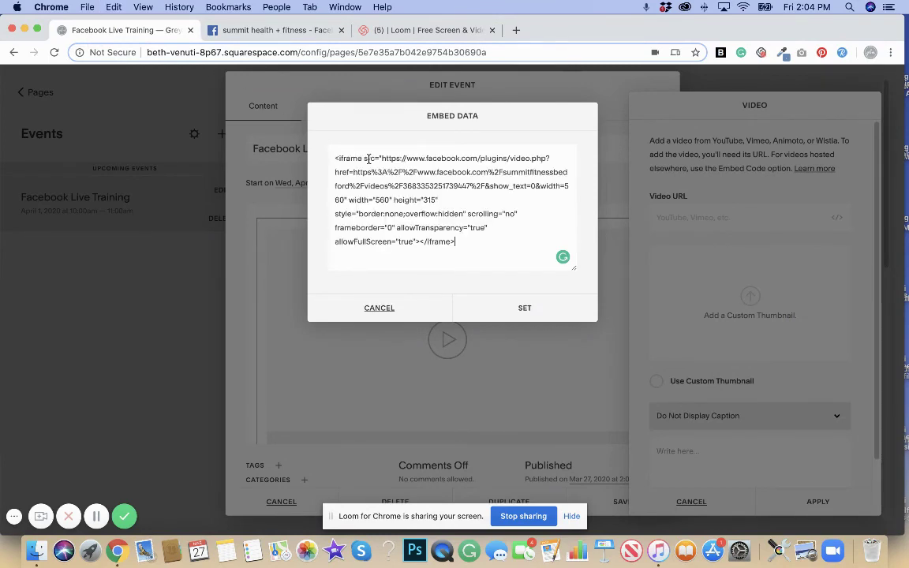
pyautogui.click(524, 309)
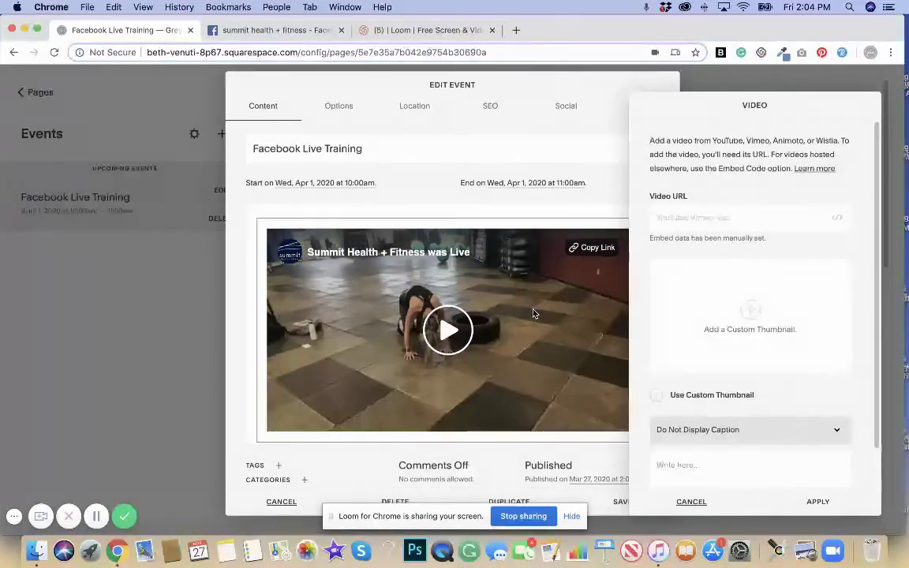
pyautogui.click(841, 507)
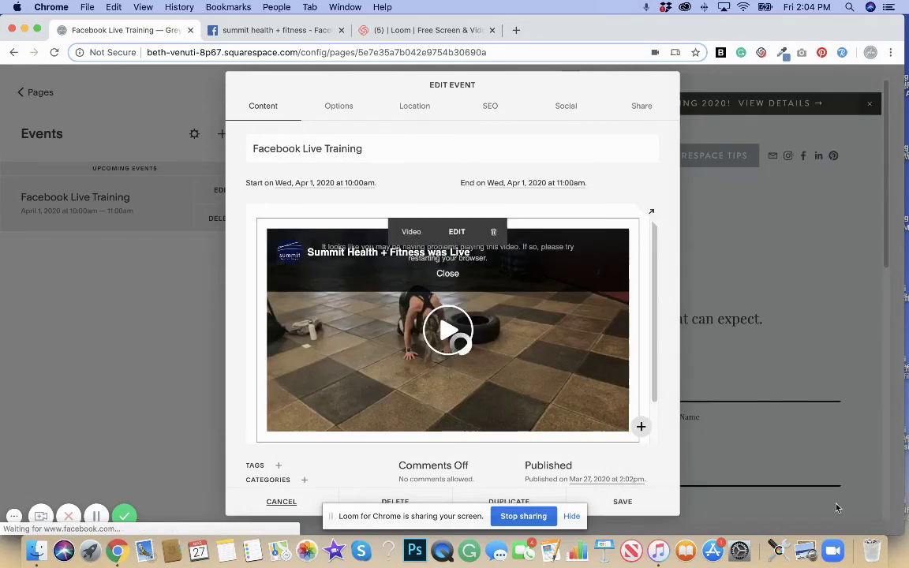
pyautogui.click(622, 503)
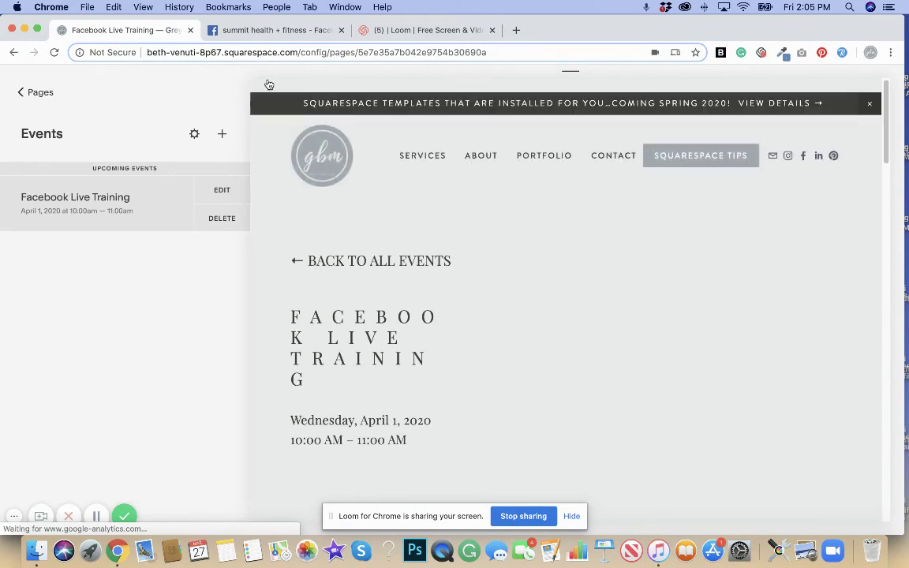
# - Preview the Facebook Live Training event page at full size and check the embedded video
pyautogui.click(256, 89)
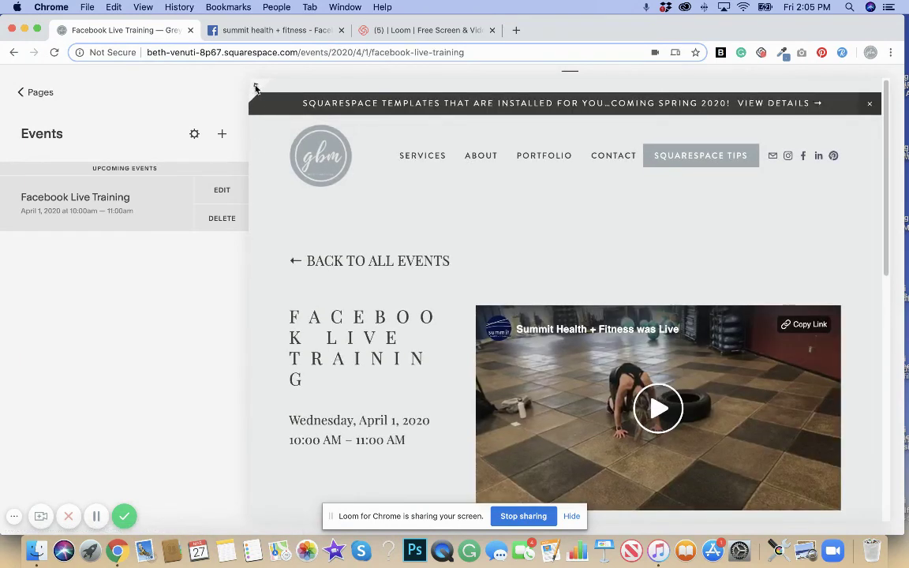
pyautogui.scroll(-5, 251, 378)
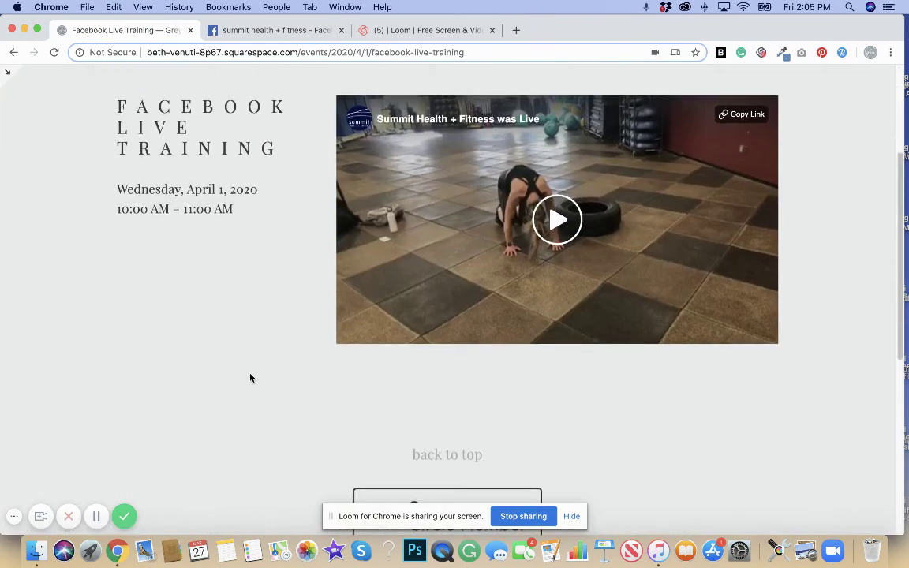
pyautogui.scroll(1, 250, 377)
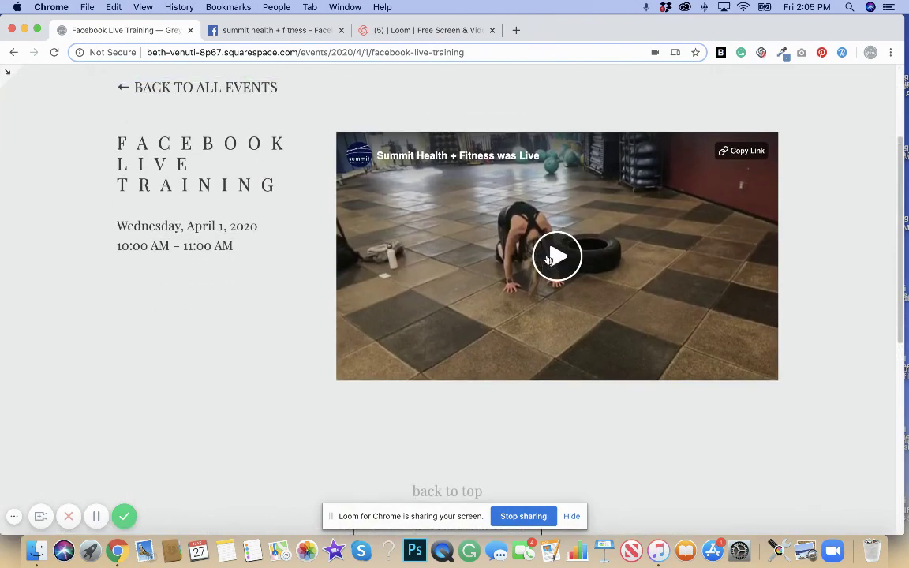
pyautogui.scroll(4, 548, 259)
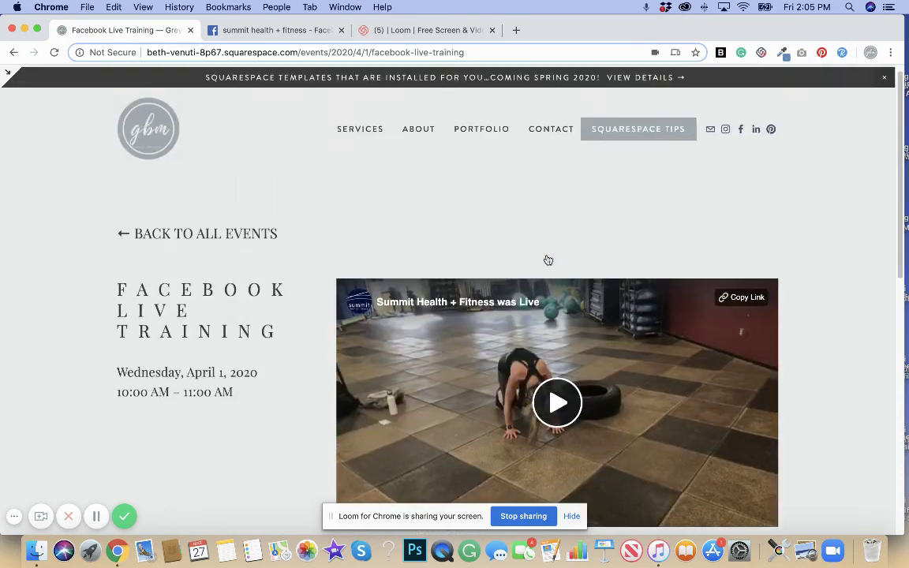